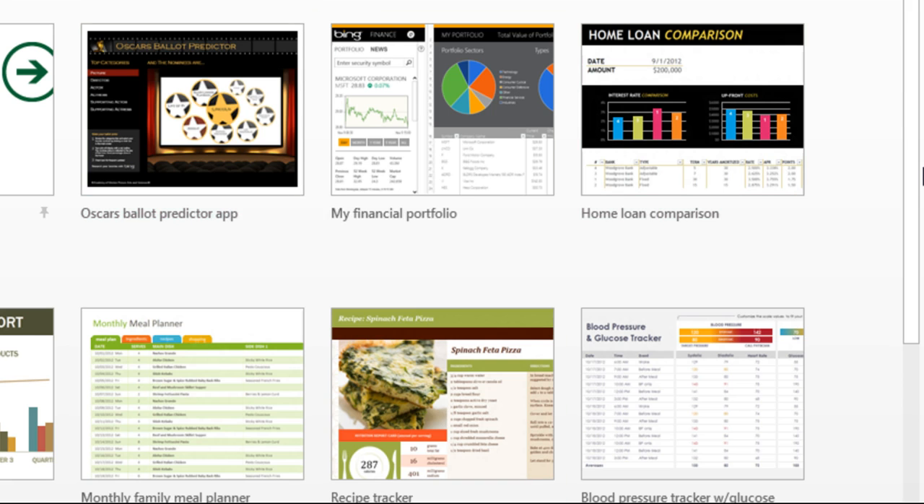
- Browse the available workbook templates and open the Welcome to Excel tour
drag(915, 185, 917, 317)
scroll(866, 334, down, 2)
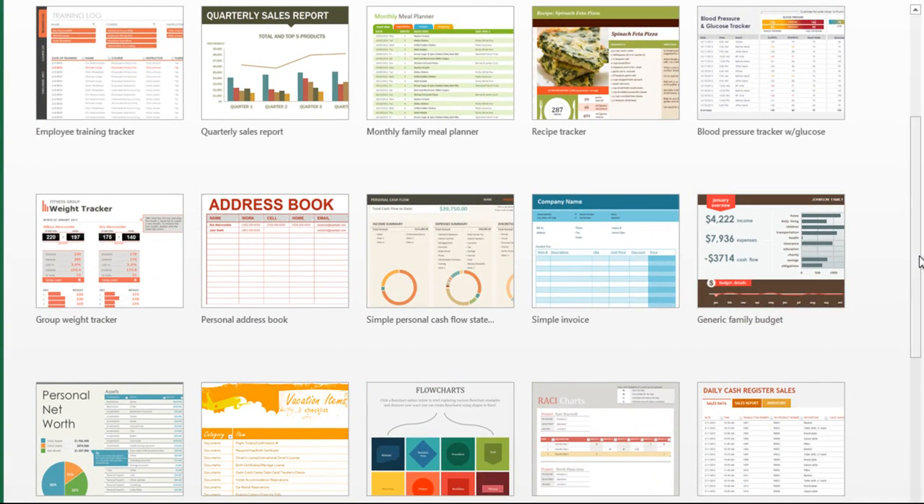
drag(919, 262, 915, 78)
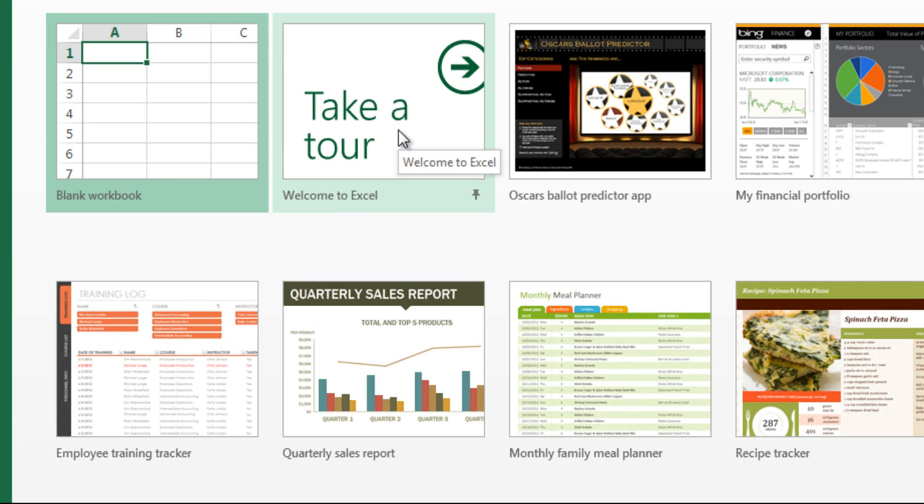
click(399, 130)
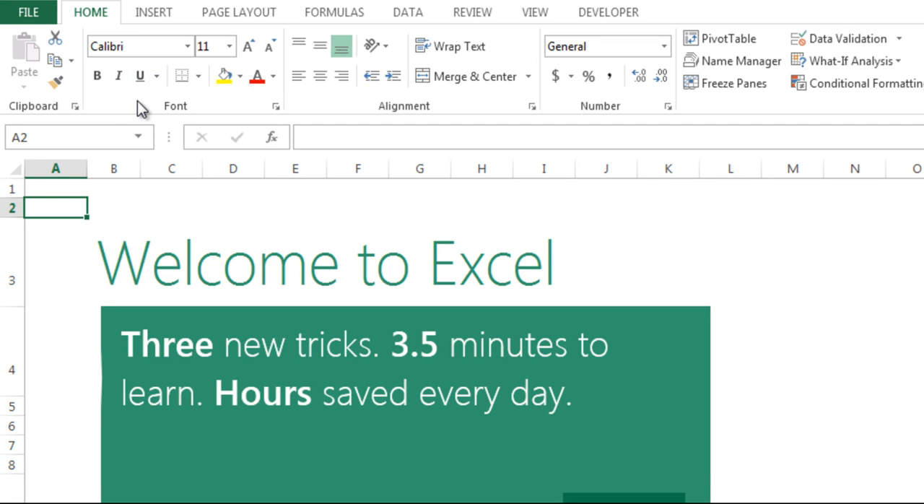
click(163, 12)
click(221, 15)
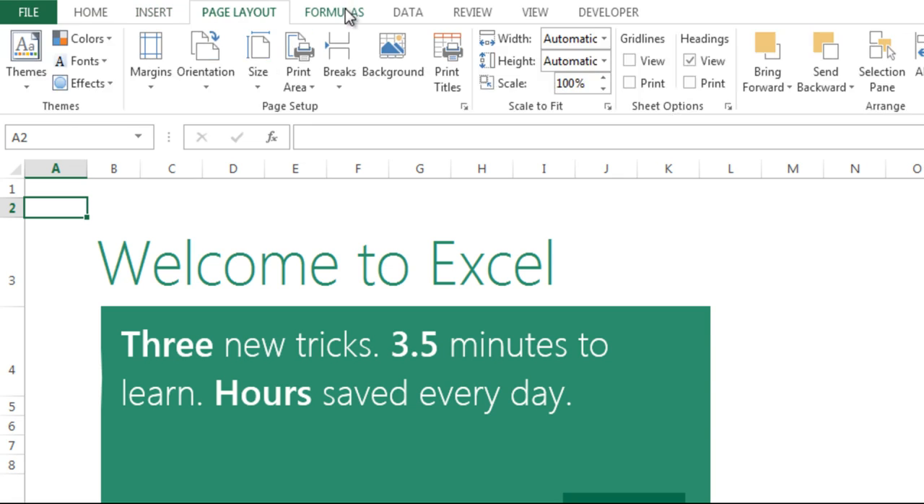
click(350, 14)
click(106, 15)
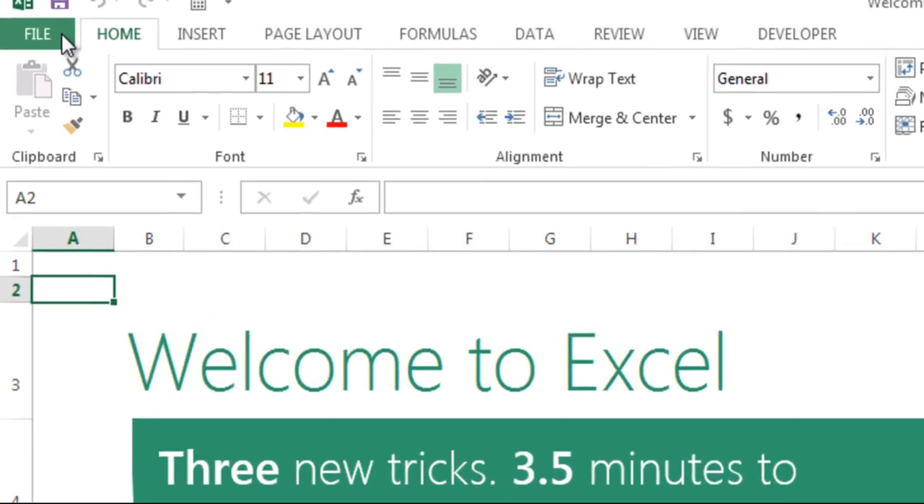
click(44, 15)
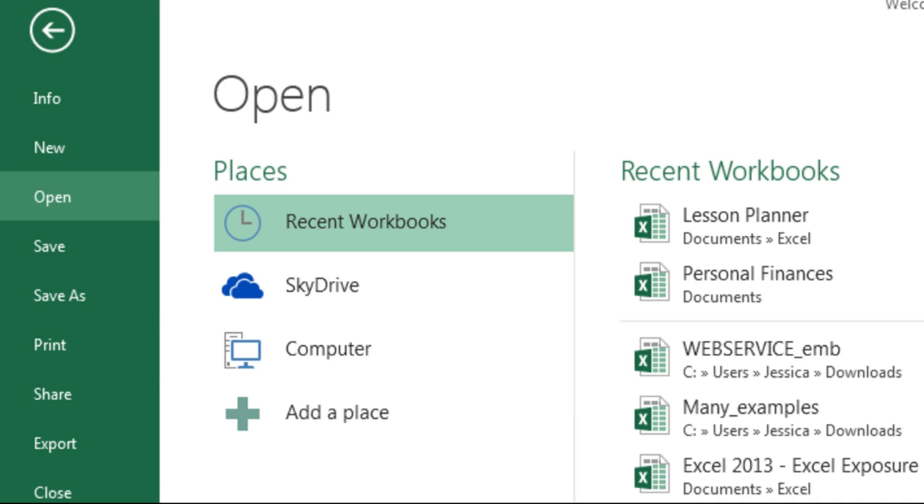
click(52, 30)
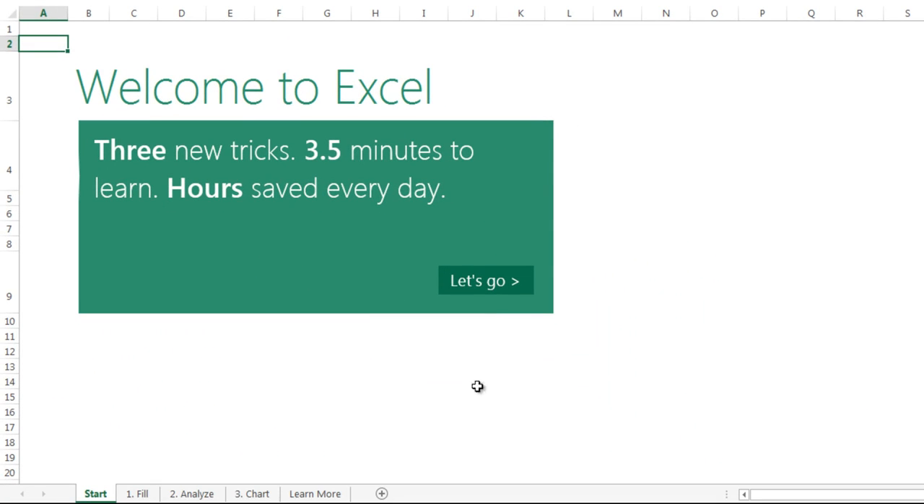
- Start the tour and enter the first name from the first email address in cell C5 of the Flash Fill table
click(469, 282)
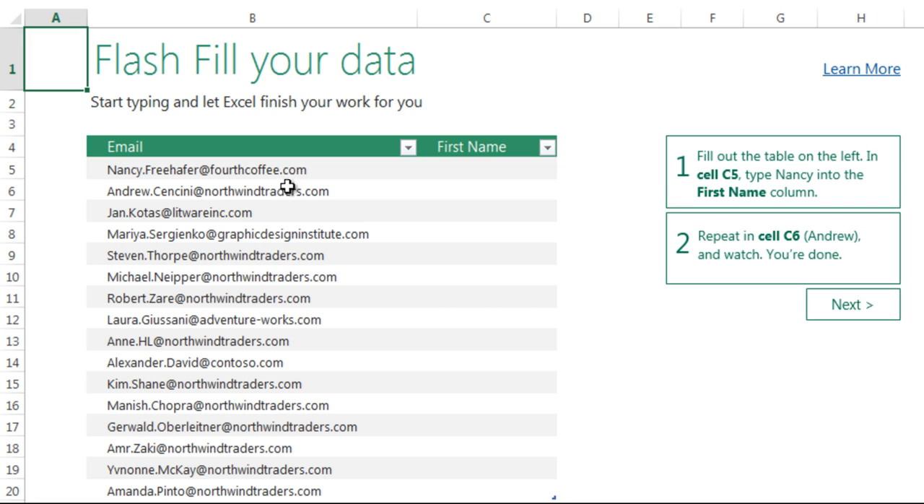
click(482, 169)
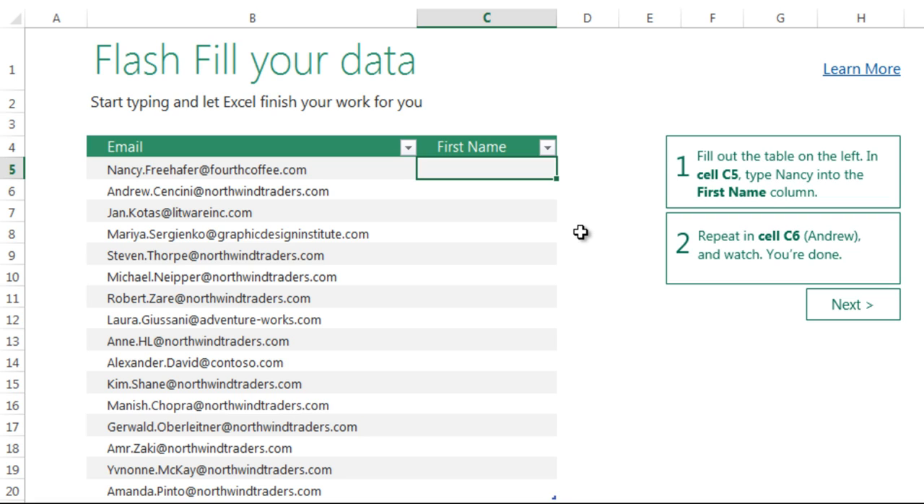
text(Nancy)
key(Return)
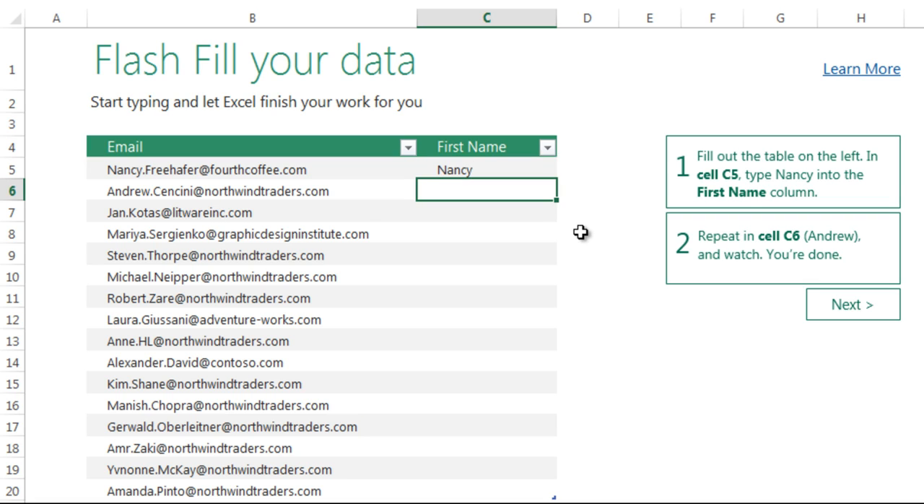
- Begin the matching first name in C6 and accept the Flash Fill suggestions for the rest of the First Name column
text(Andrew)
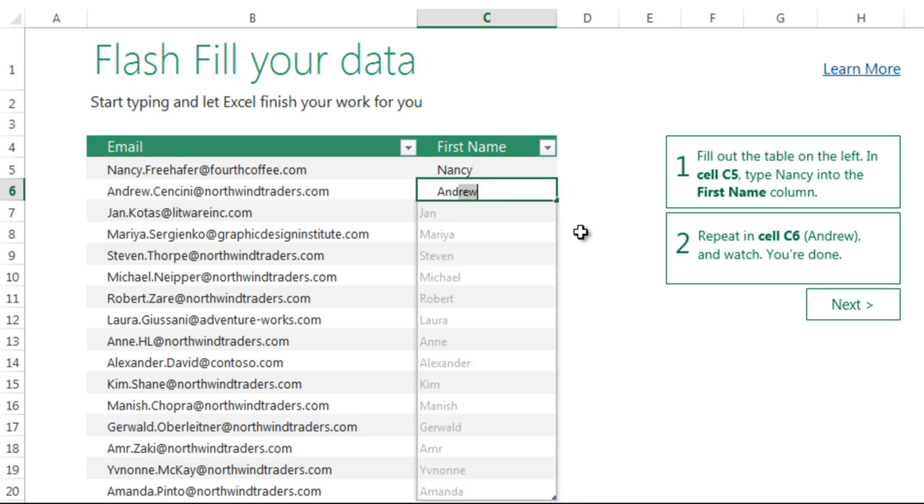
key(BackSpace)
key(BackSpace)
key(BackSpace)
key(BackSpace)
text(An)
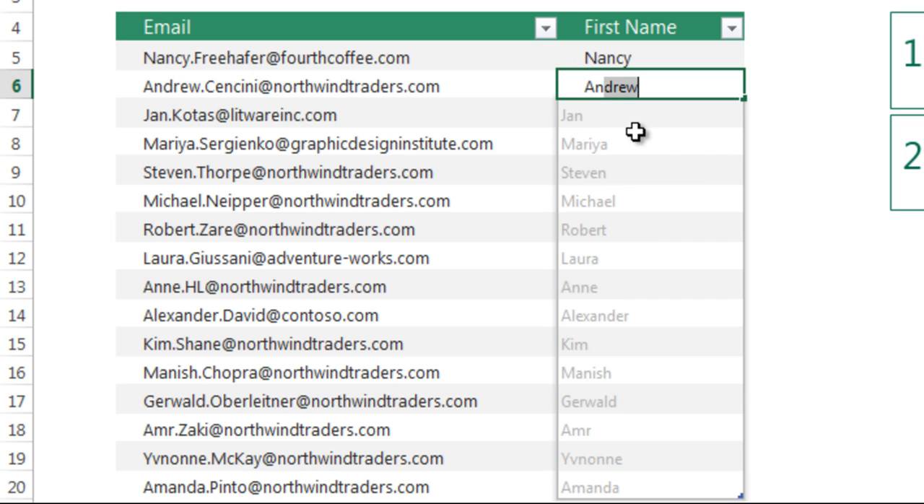
key(Return)
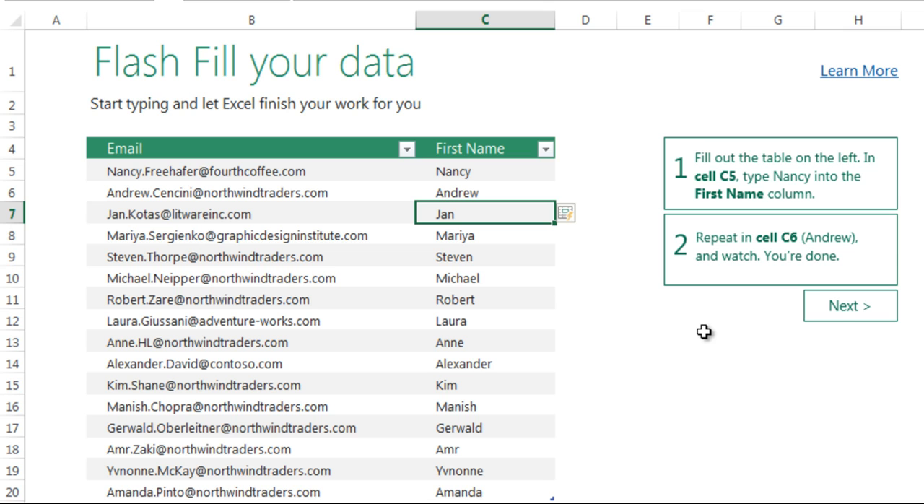
- Continue to the Quick Analysis lesson, select the entire company sales table and open its Quick Analysis options
click(837, 310)
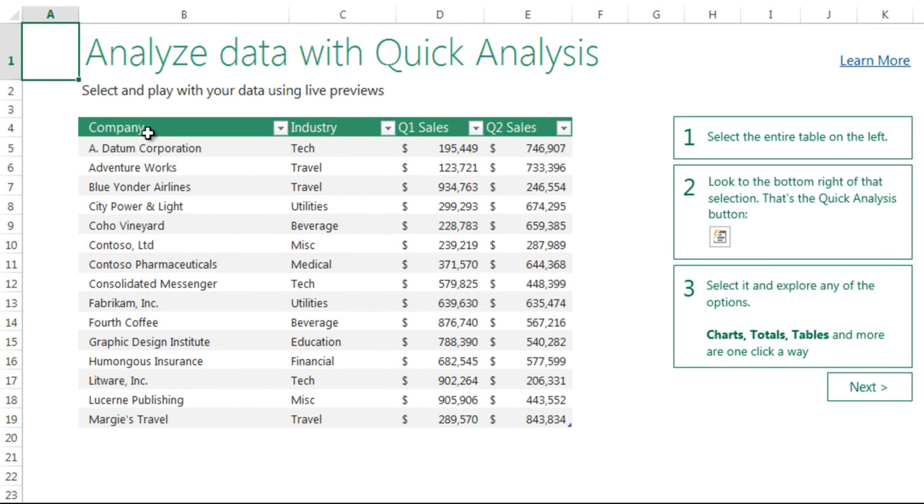
drag(148, 130, 521, 411)
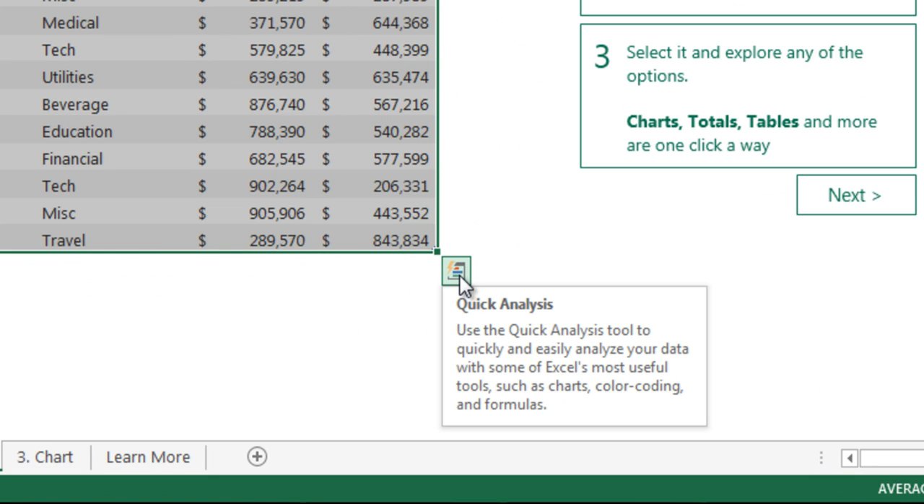
click(460, 276)
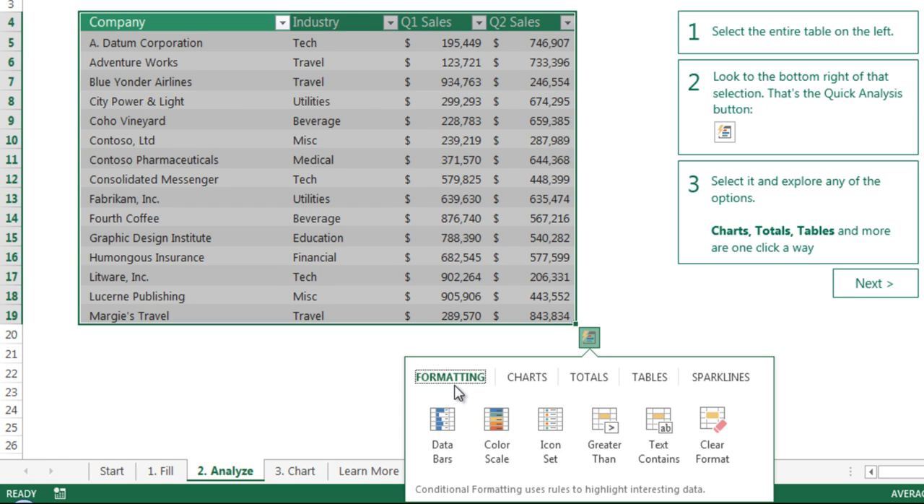
- Examine the Quick Analysis options for charts, totals, tables, PivotTables and line sparklines, leaving the table unmodified
click(524, 382)
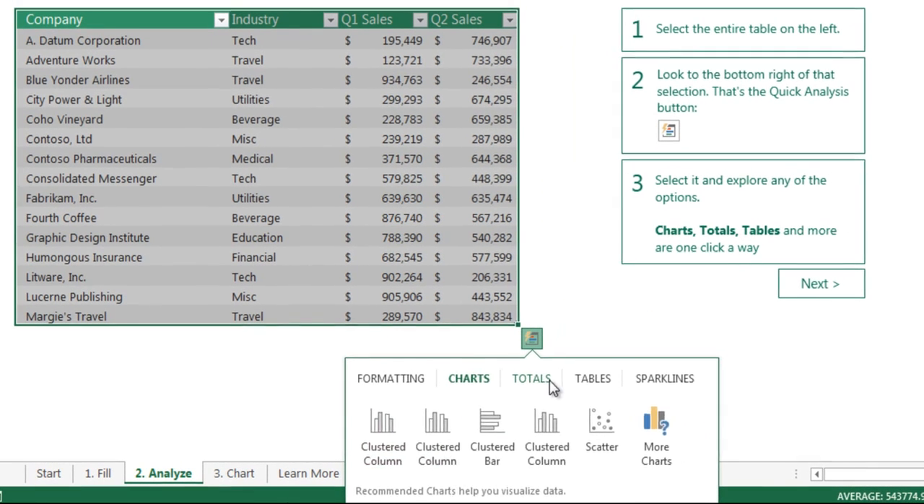
click(610, 367)
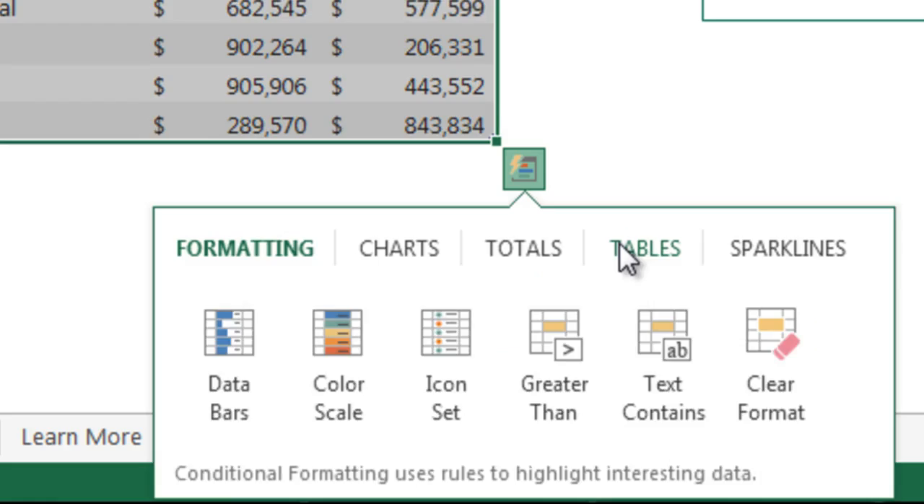
click(617, 249)
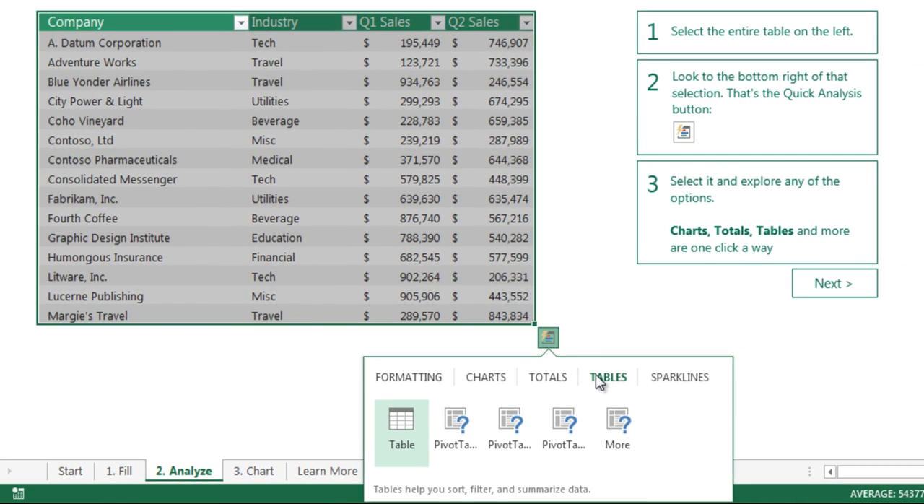
mouse_move(407, 429)
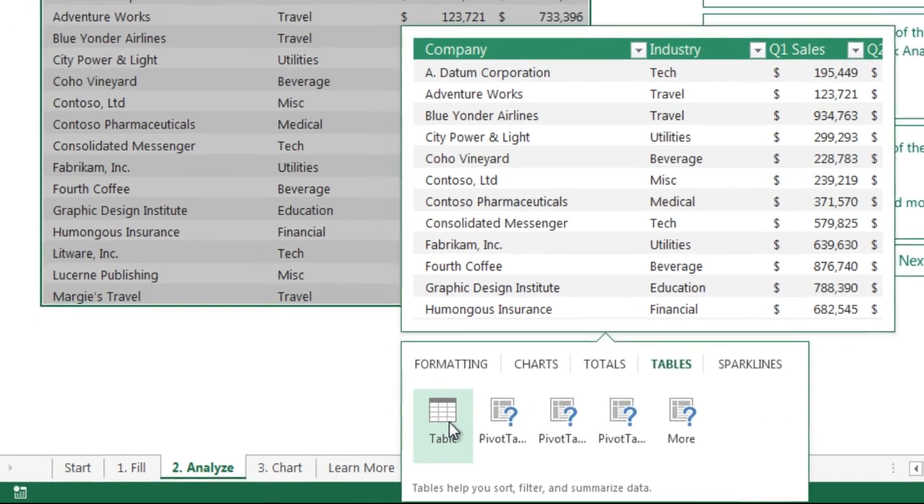
mouse_move(461, 434)
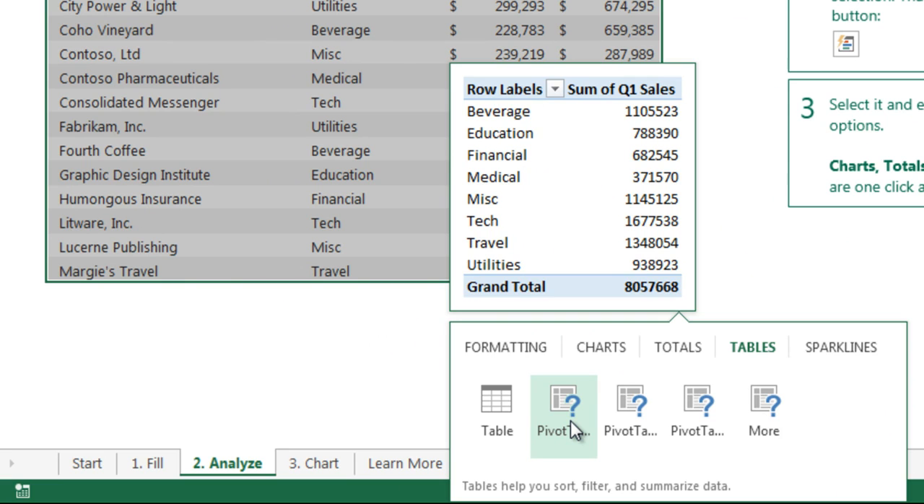
mouse_move(619, 411)
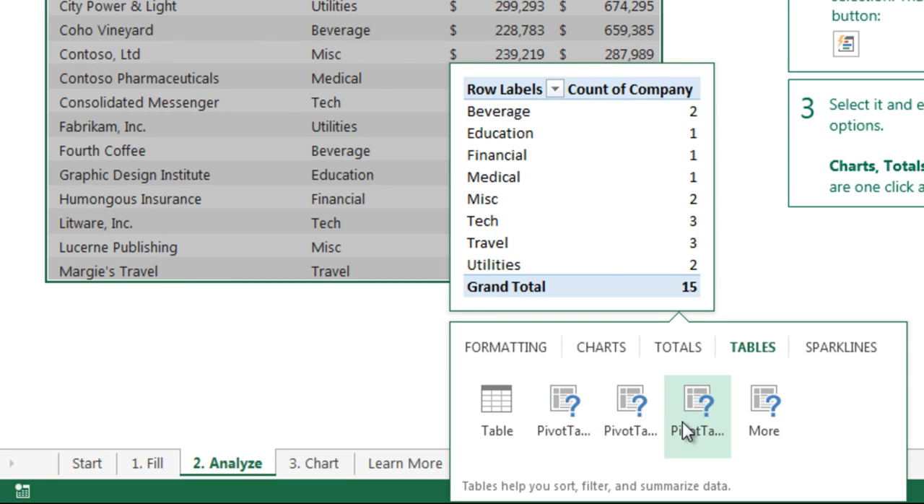
mouse_move(568, 420)
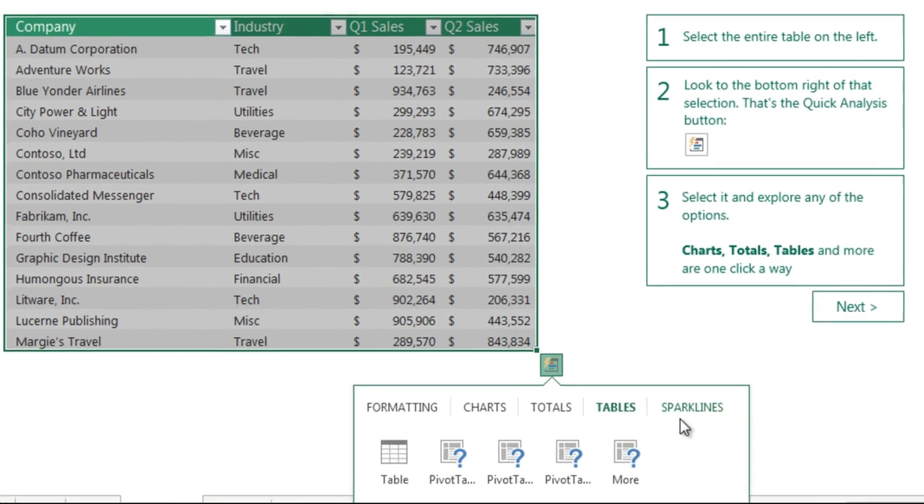
click(841, 350)
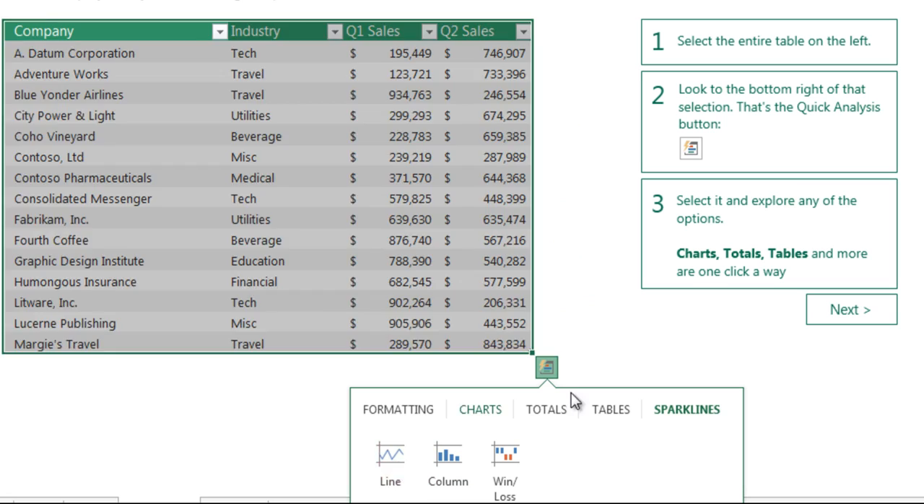
click(649, 367)
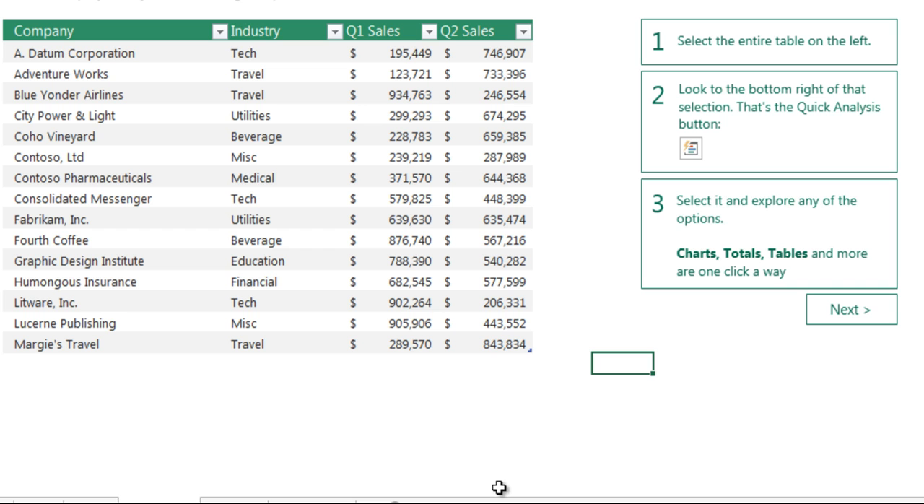
- Continue to the charts lesson and insert the recommended stacked bar chart for the whole Q1 and Q2 sales table
click(854, 314)
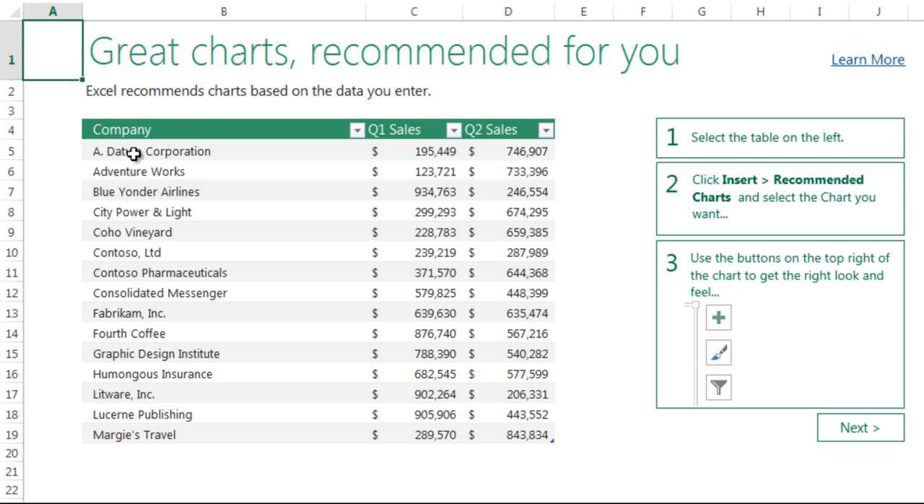
drag(159, 131, 530, 433)
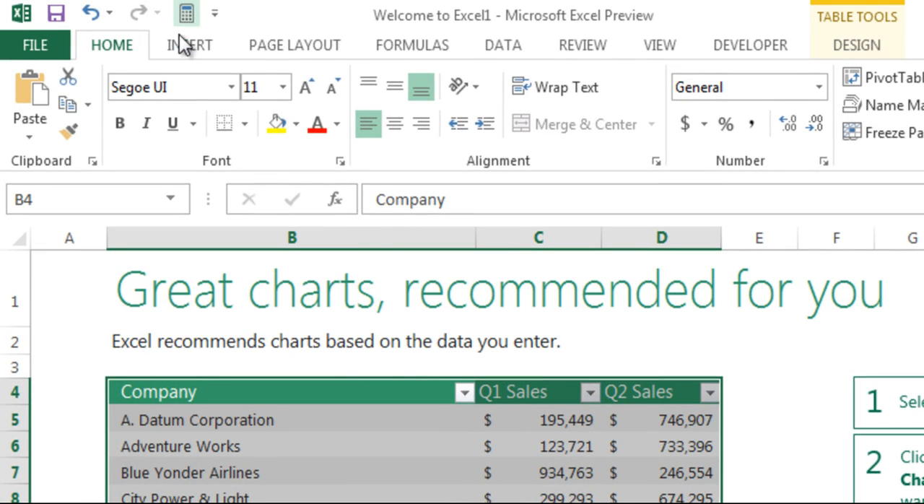
click(179, 44)
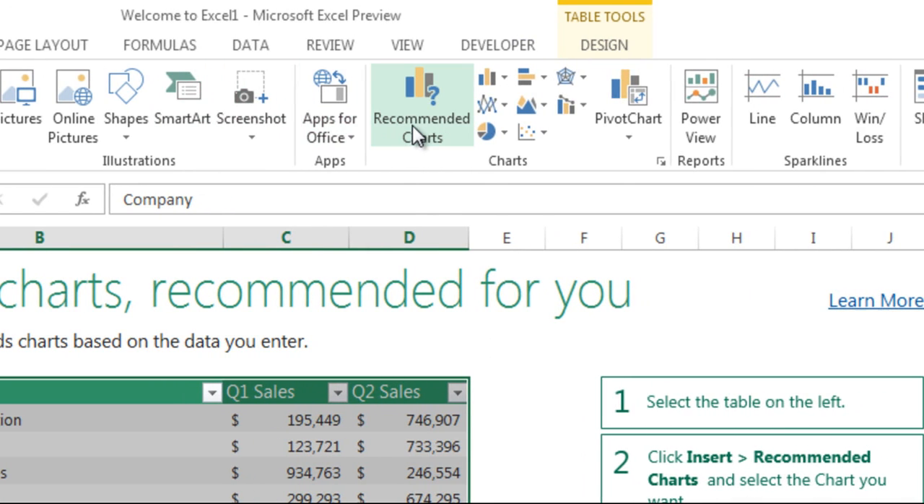
click(415, 134)
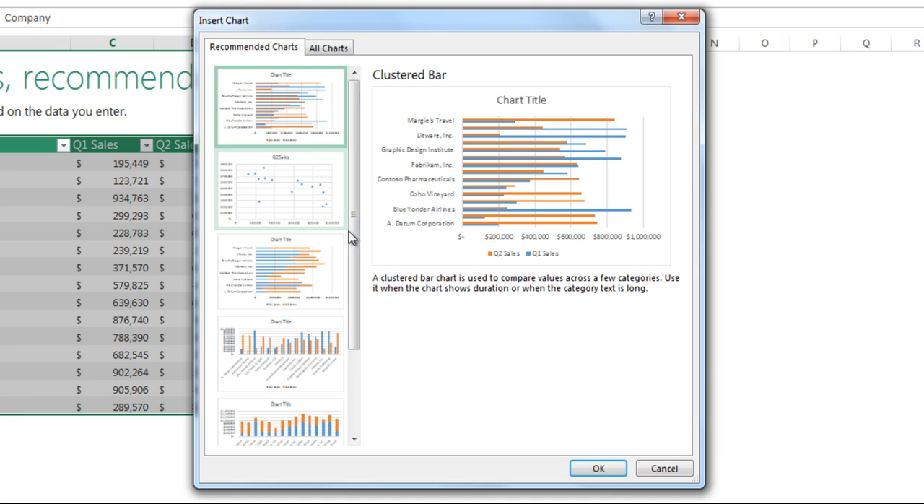
mouse_move(354, 256)
mouse_down()
mouse_move(353, 340)
mouse_move(350, 248)
mouse_up()
click(317, 264)
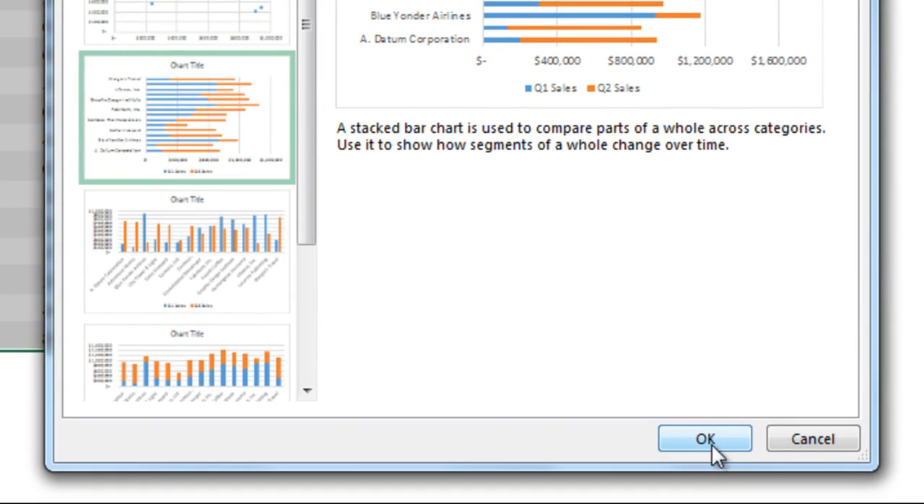
click(712, 443)
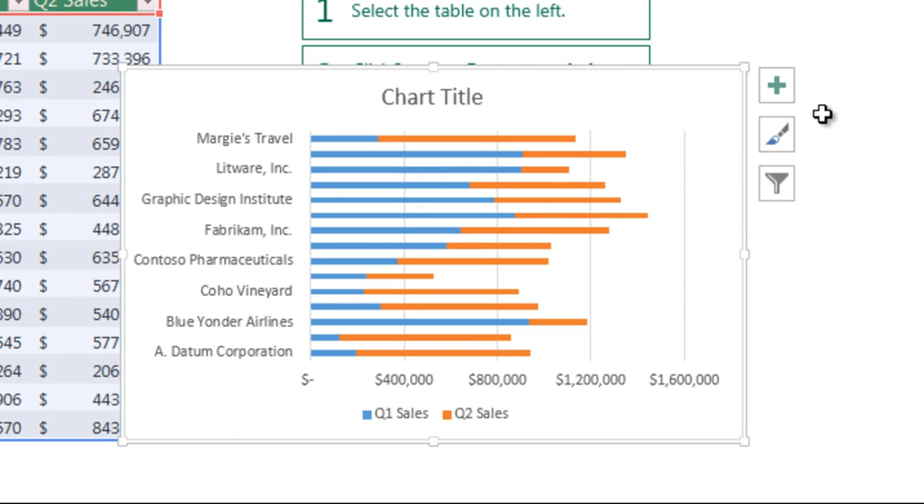
- Review the available chart elements and apply Style 5 to the stacked bar chart
click(786, 90)
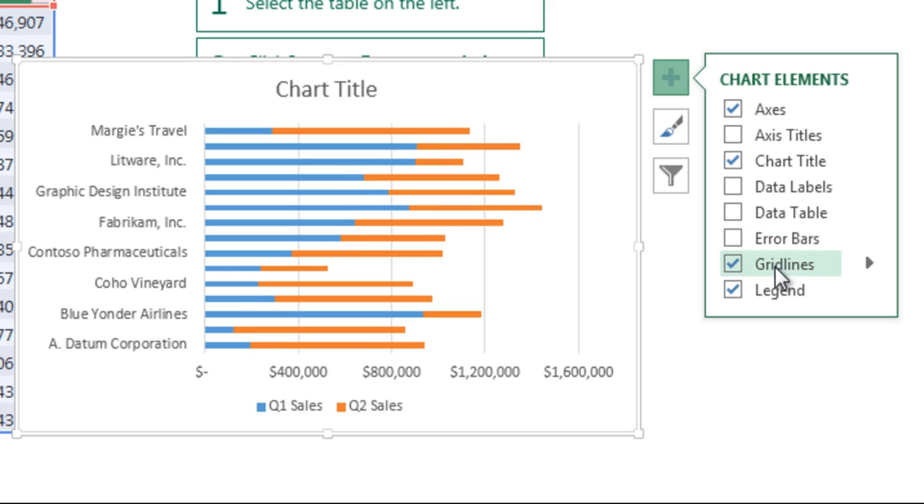
click(671, 133)
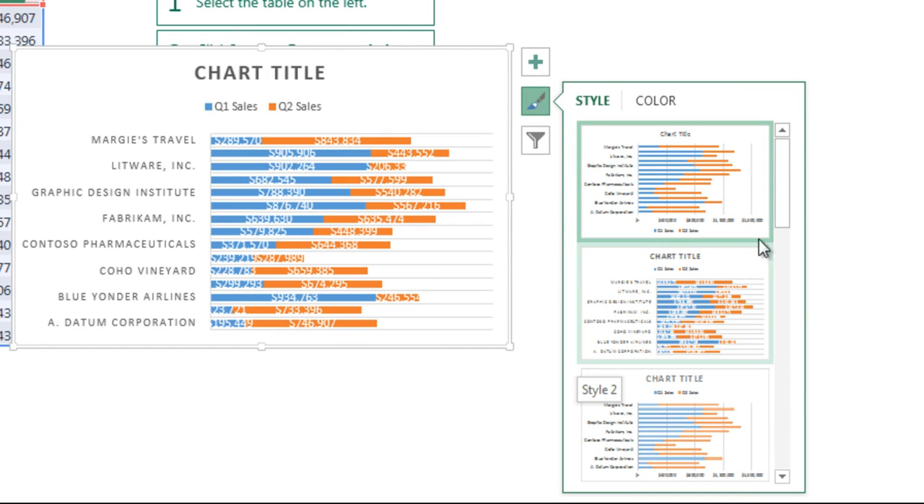
drag(788, 192, 783, 260)
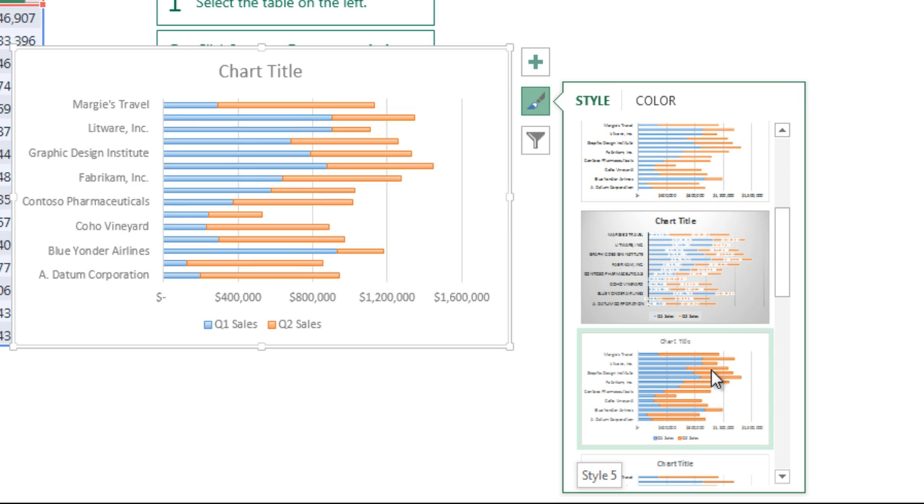
click(738, 359)
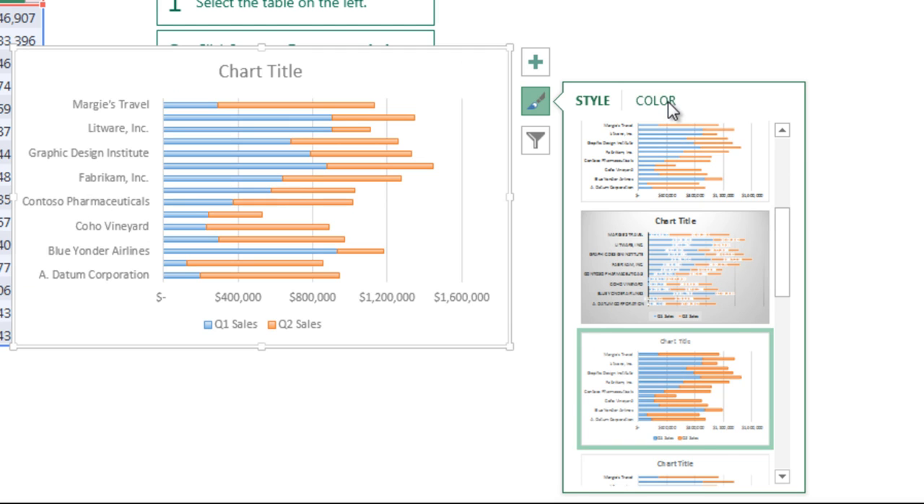
- Recolor the stacked bar chart with the Colorful palette that starts with orange, yellow and green
click(667, 102)
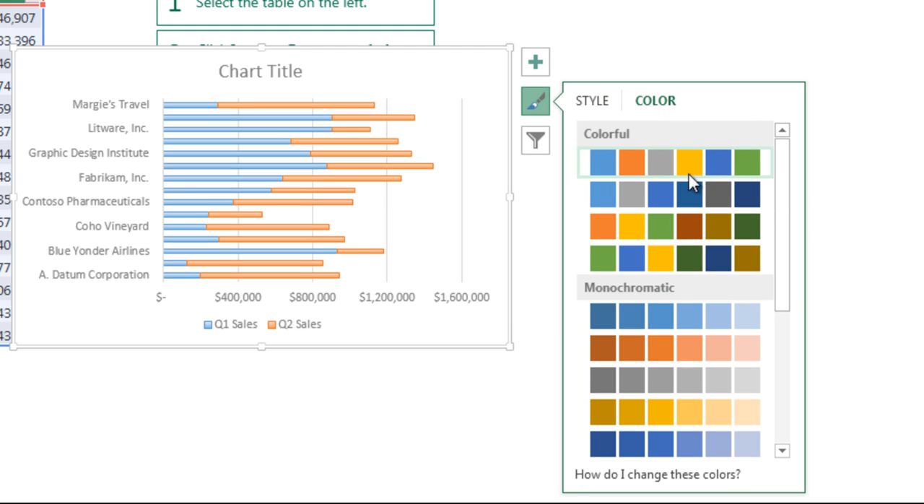
click(674, 227)
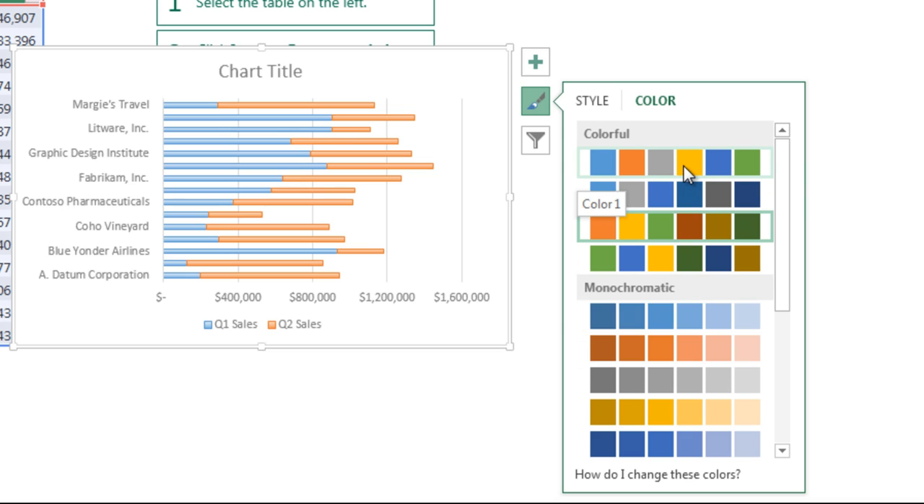
- Review the chart's series and category filters and exclude the Q2 Sales series from the chart
click(537, 140)
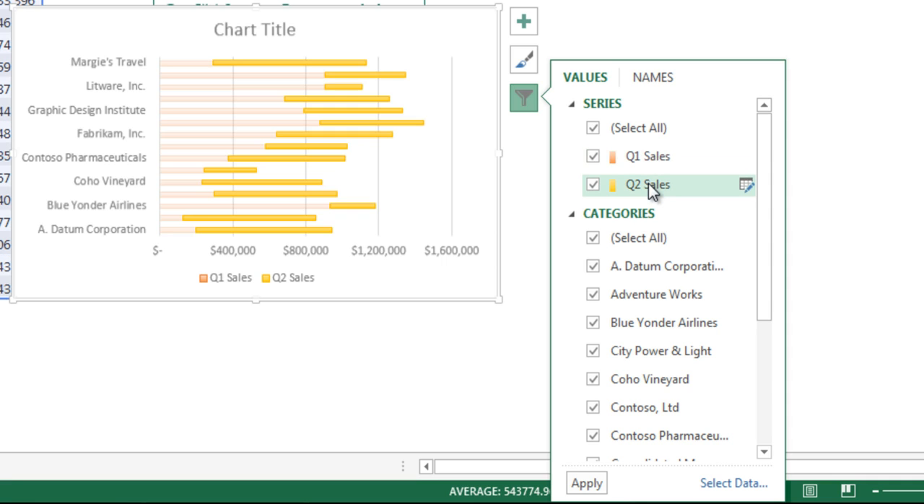
scroll(763, 231, down, 2)
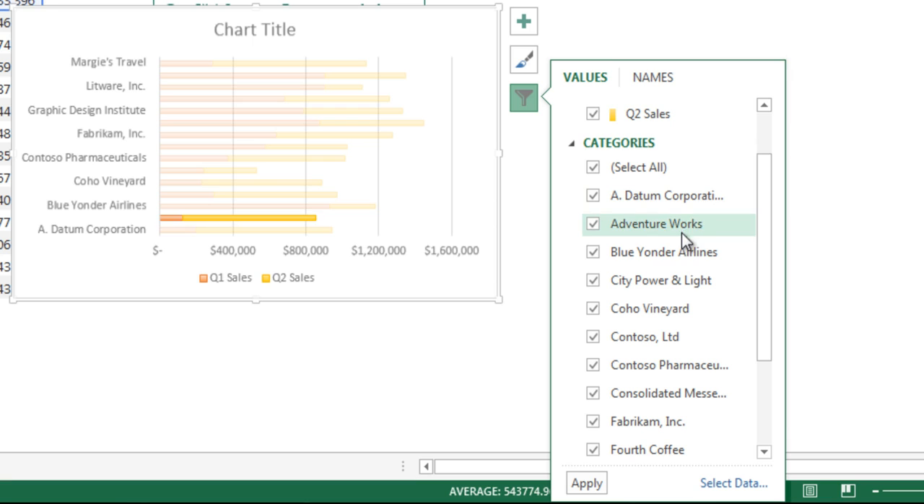
drag(761, 284, 760, 363)
drag(762, 402, 755, 204)
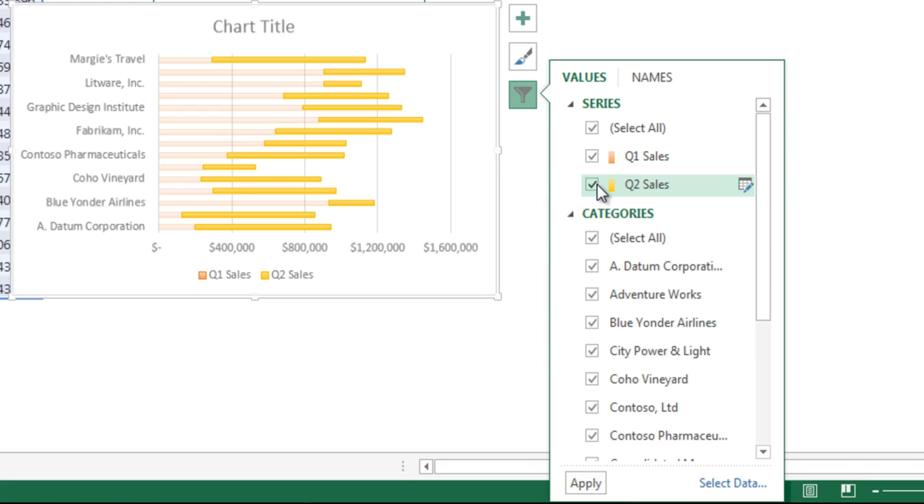
click(593, 185)
click(585, 482)
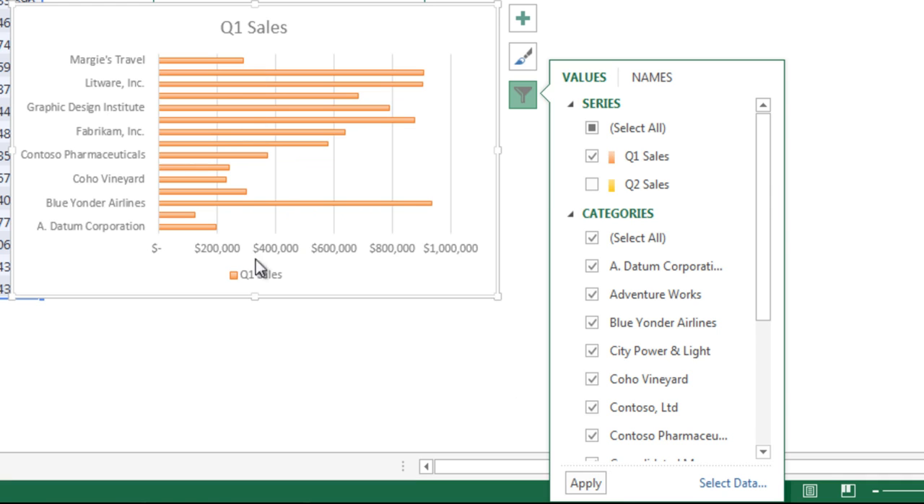
- Delete the Q1 Sales bar chart and leave the recommended charts lesson
click(396, 36)
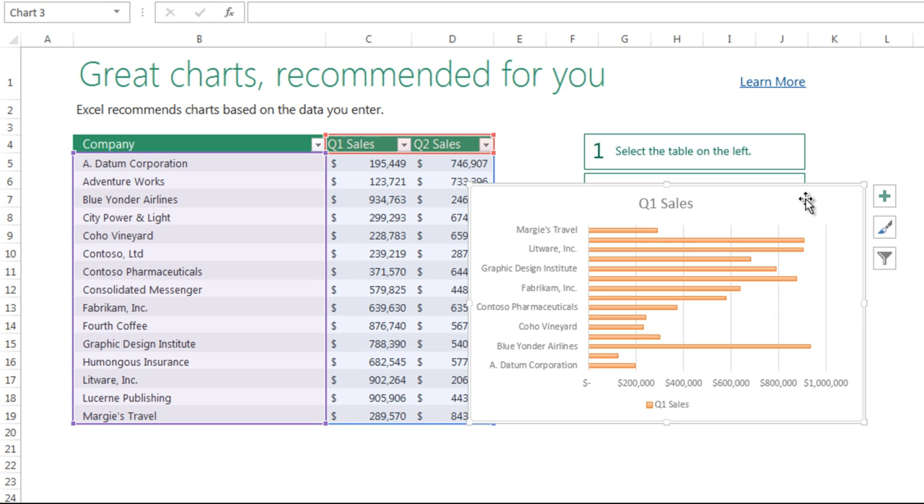
key(Delete)
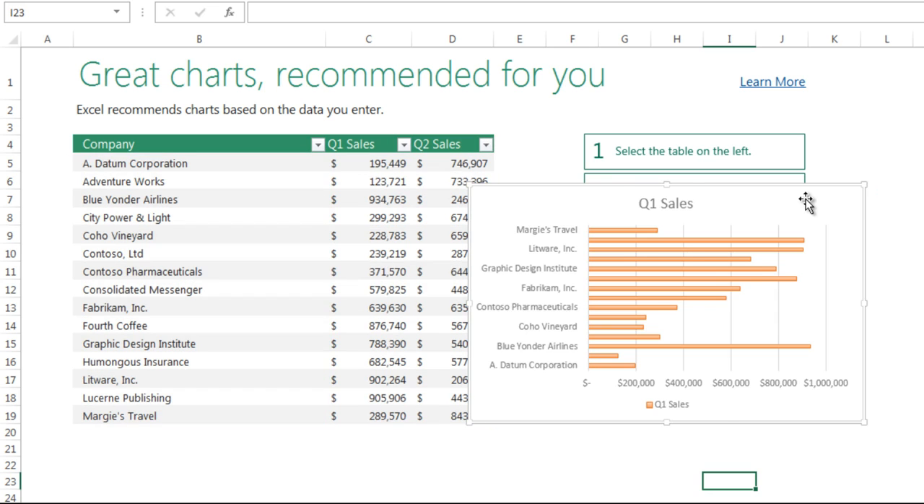
click(761, 429)
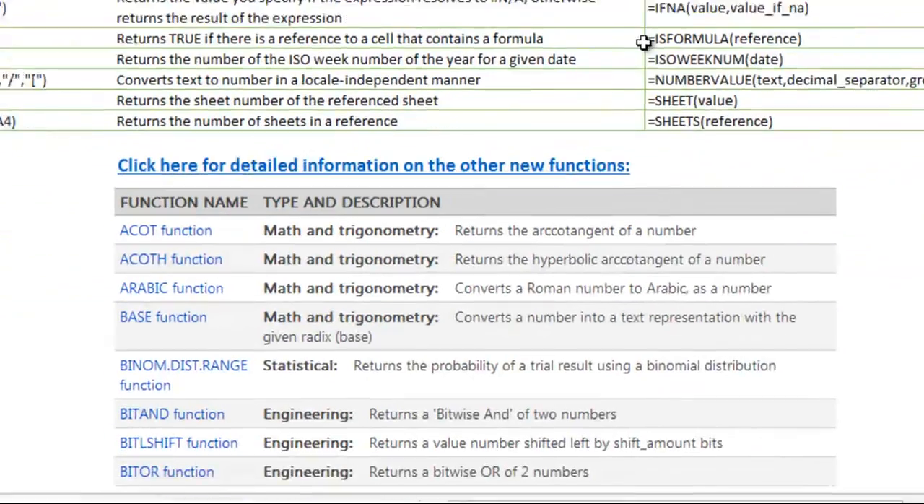
- Examine the full list of new functions with their types and descriptions, down to WEBSERVICE
scroll(443, 236, down, 15)
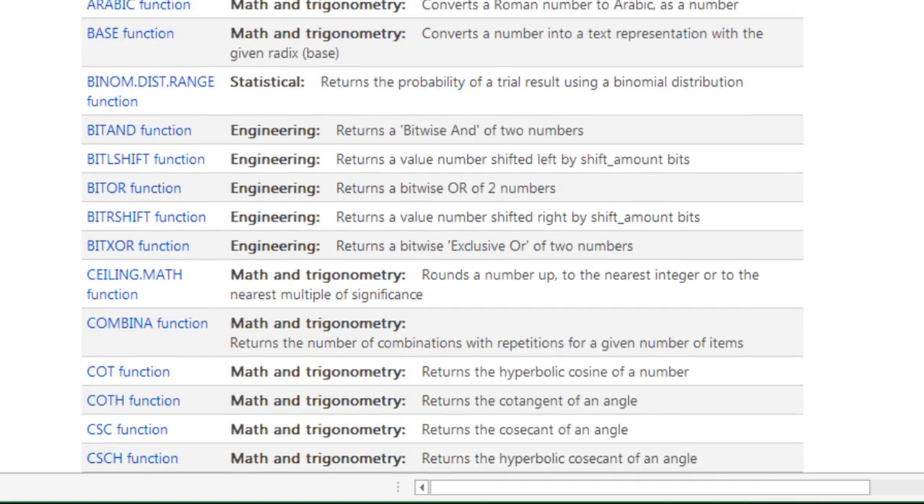
scroll(442, 236, down, 12)
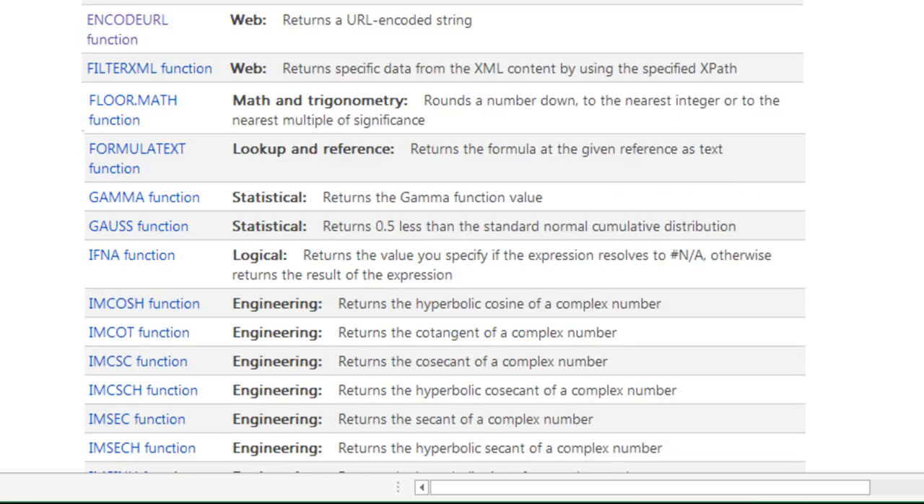
scroll(444, 237, down, 12)
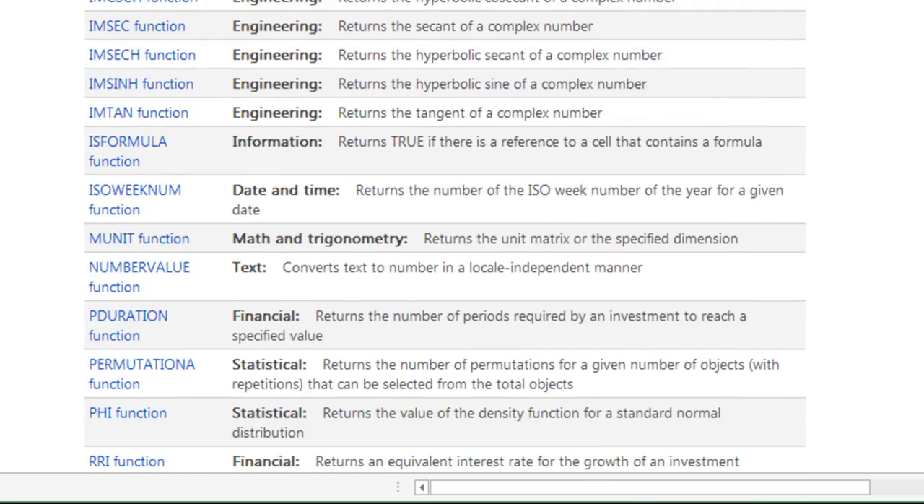
scroll(445, 237, down, 4)
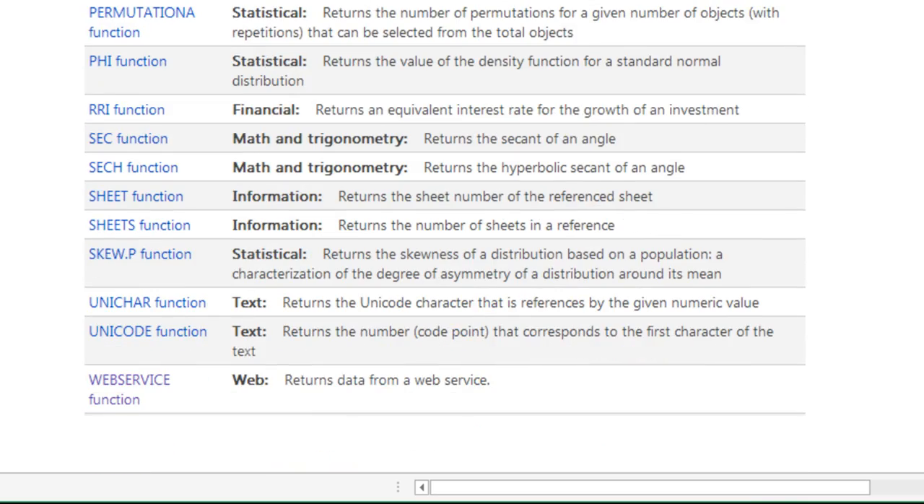
scroll(445, 237, up, 15)
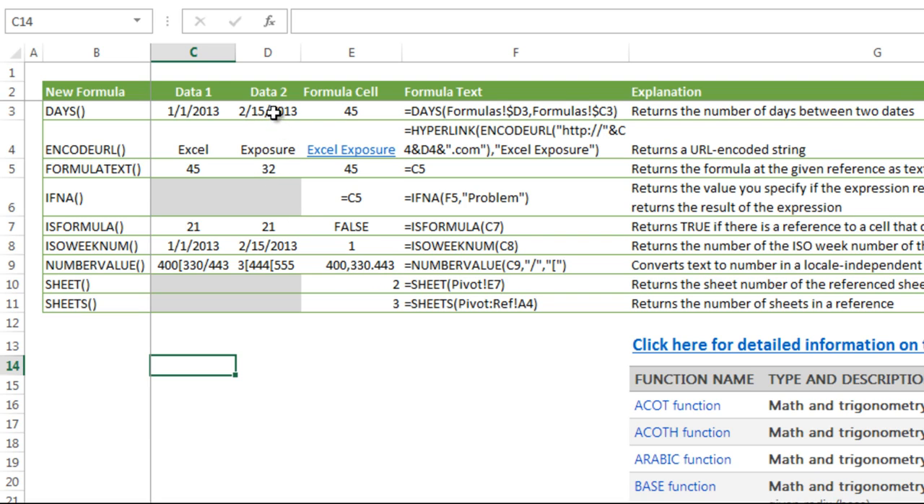
- Inspect the DAYS formula in E3 and its end_date and start_date references, leaving the formula unmodified
click(327, 108)
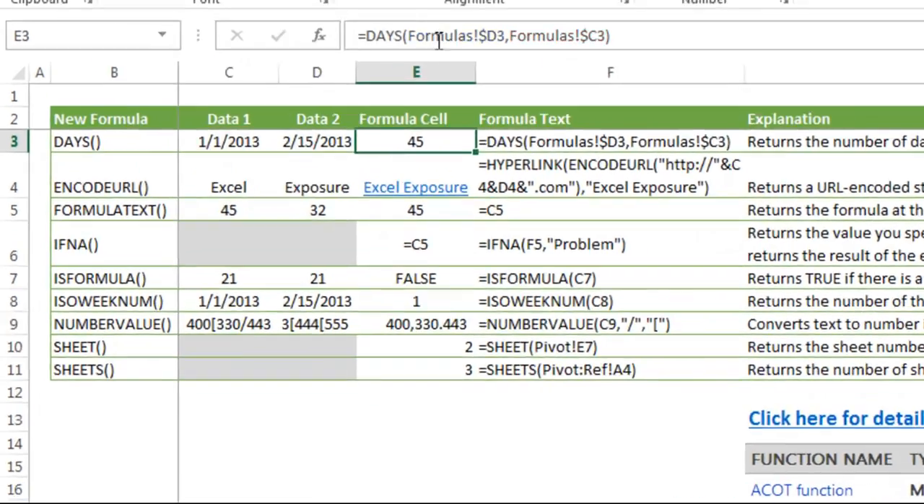
click(371, 24)
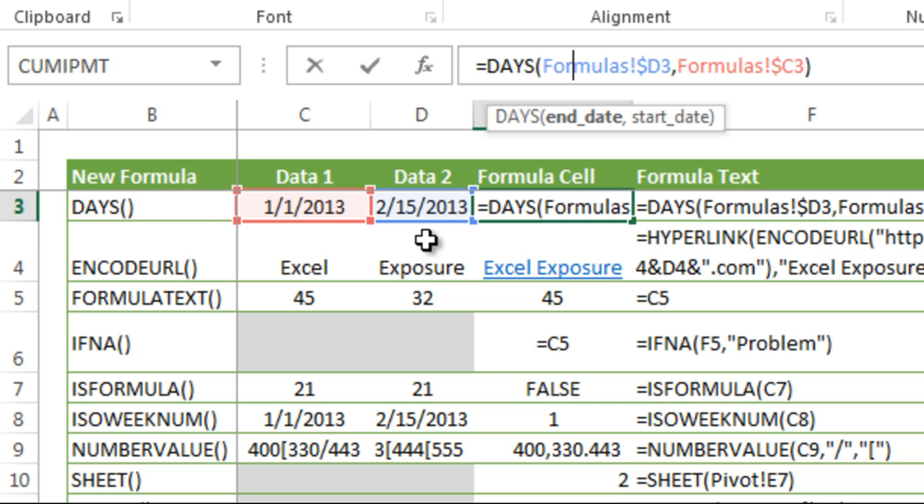
click(726, 66)
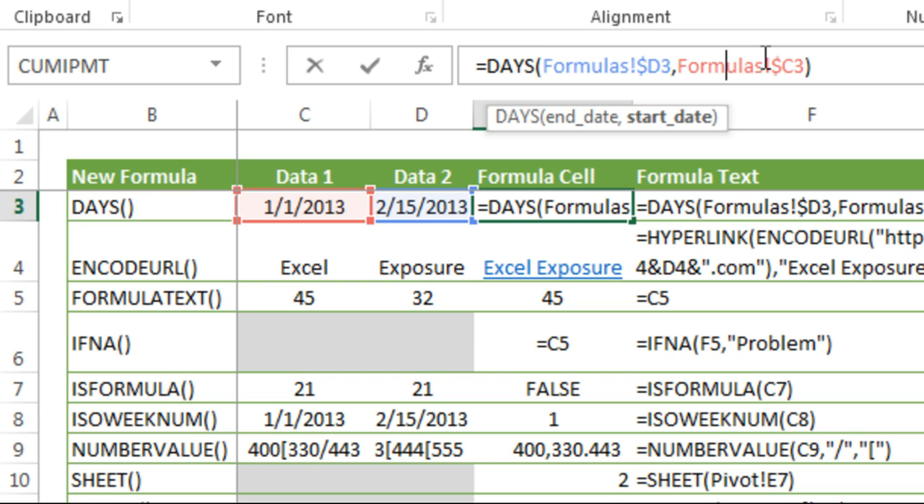
key(Return)
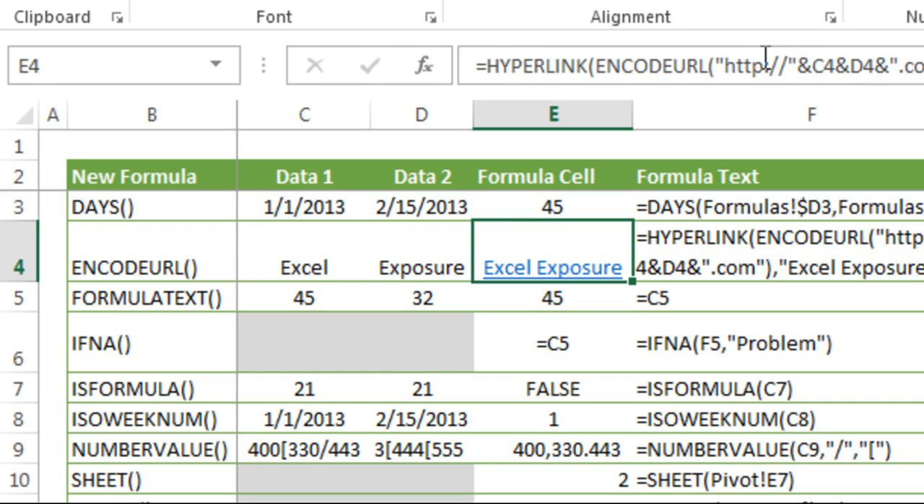
key(Up)
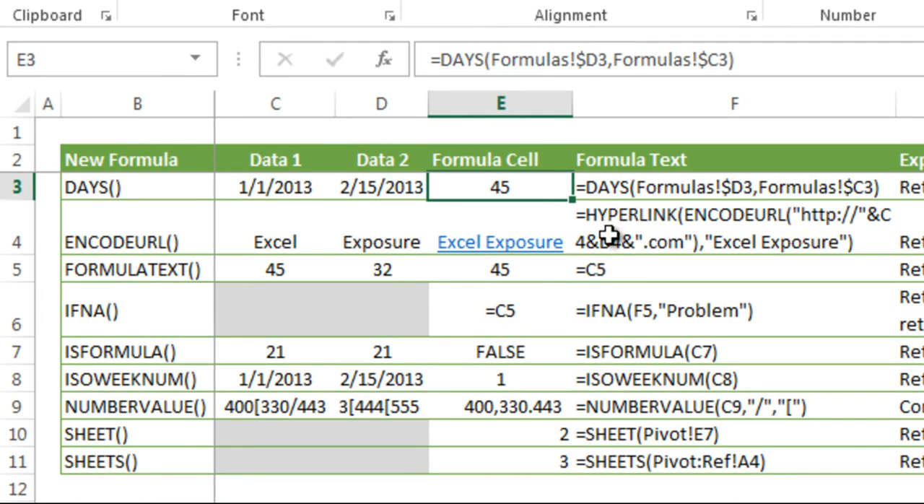
- Inspect the FORMULATEXT formula in F3 and the cell it references without modifying it
click(651, 187)
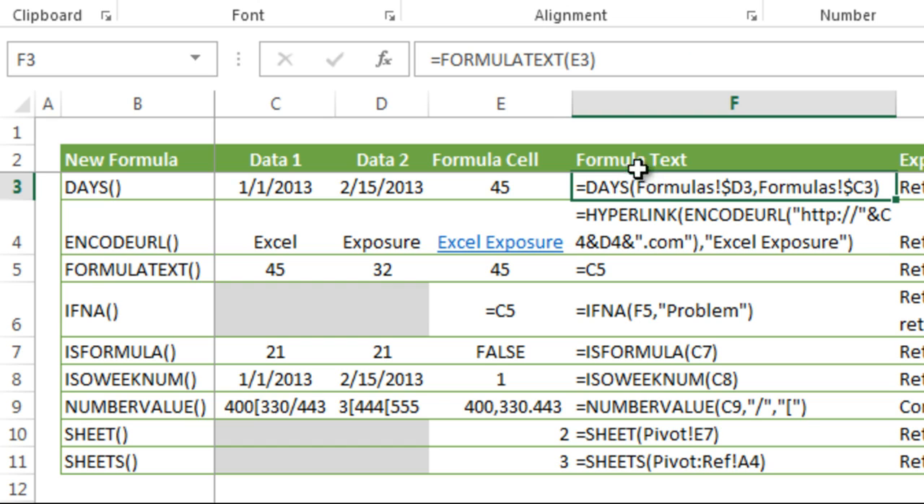
click(588, 61)
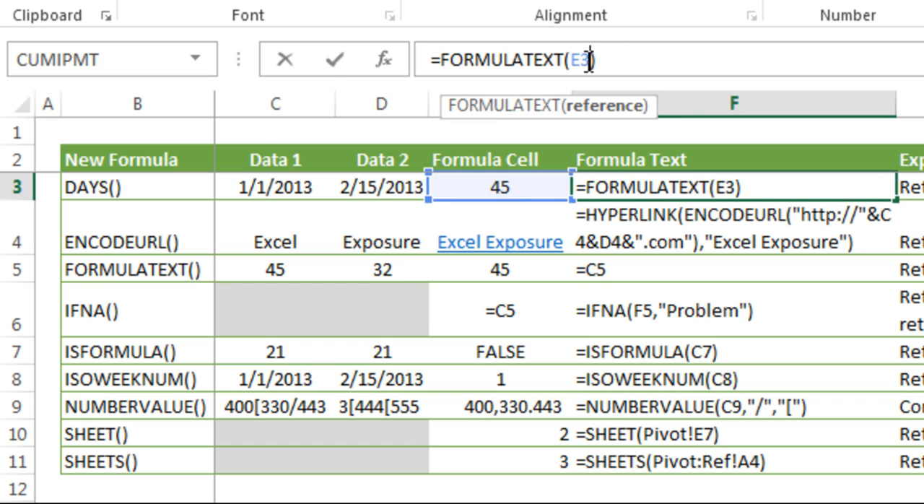
key(Escape)
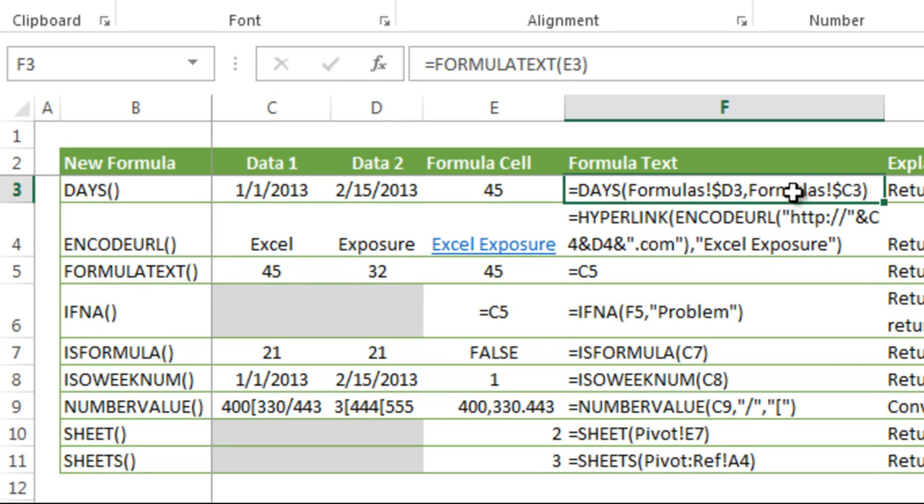
- Copy F3, paste it into E13 as values only, and enter the pasted text as a working DAYS formula
key(ctrl+c)
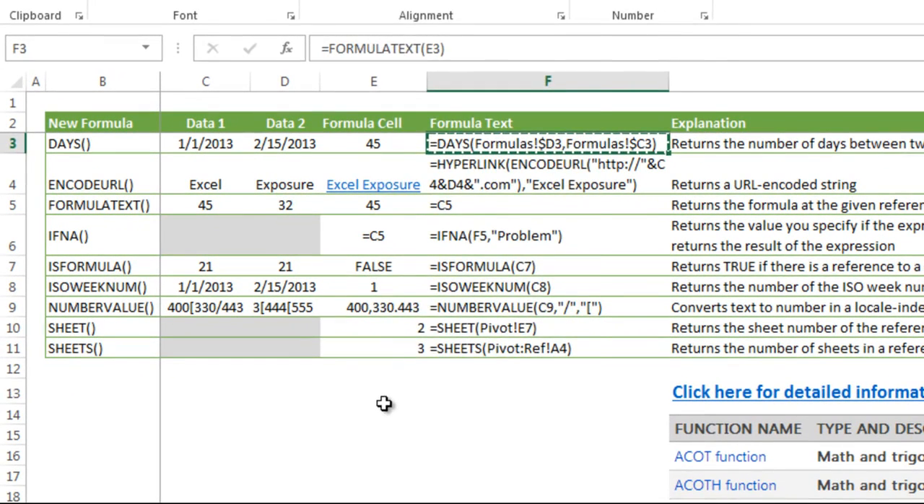
right_click(384, 403)
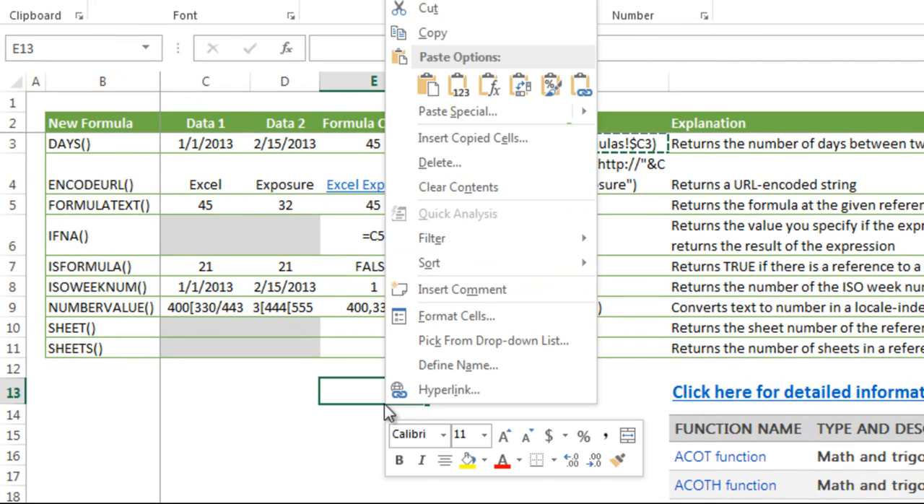
click(457, 85)
click(570, 48)
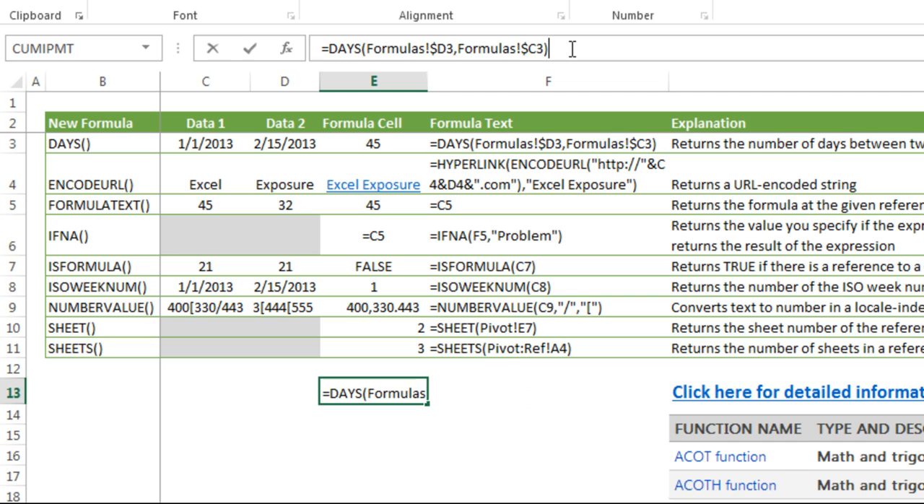
key(Return)
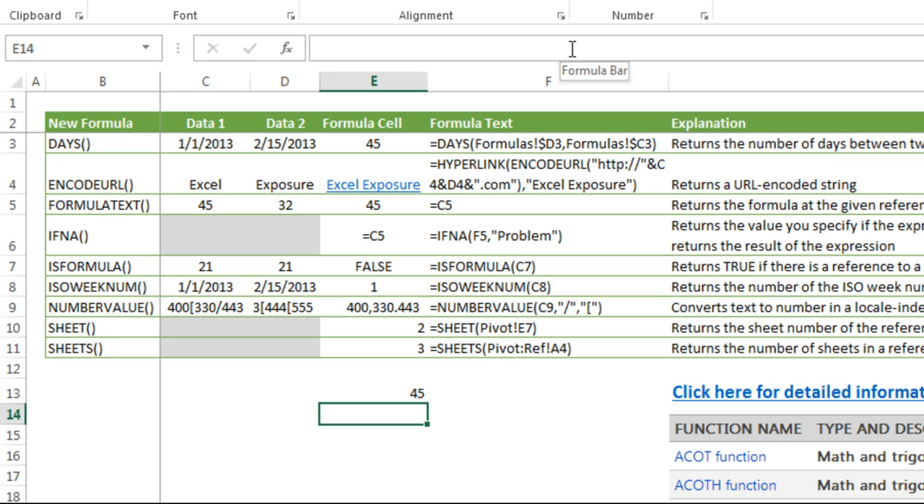
- Clear the test DAYS formula from E13
key(Up)
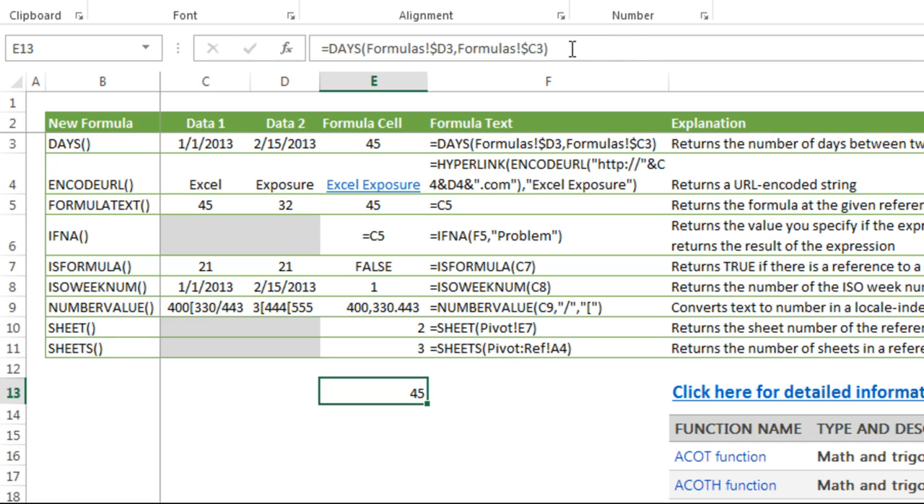
key(Delete)
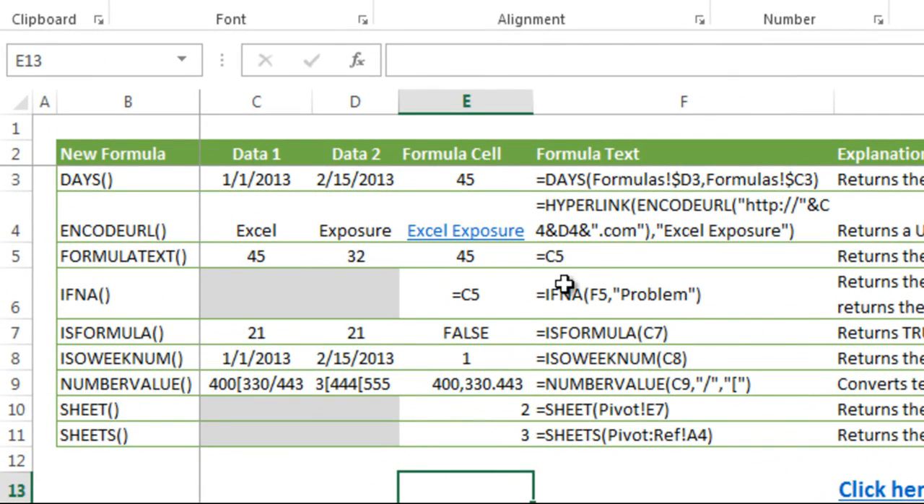
- Inspect the FORMULATEXT result in F4 and the HYPERLINK and ENCODEURL formula in E4, leaving both unmodified
click(592, 210)
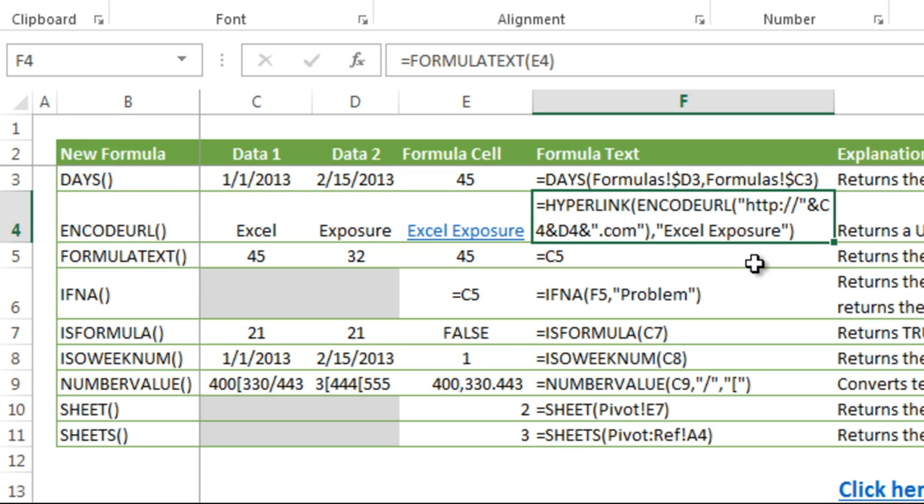
key(Left)
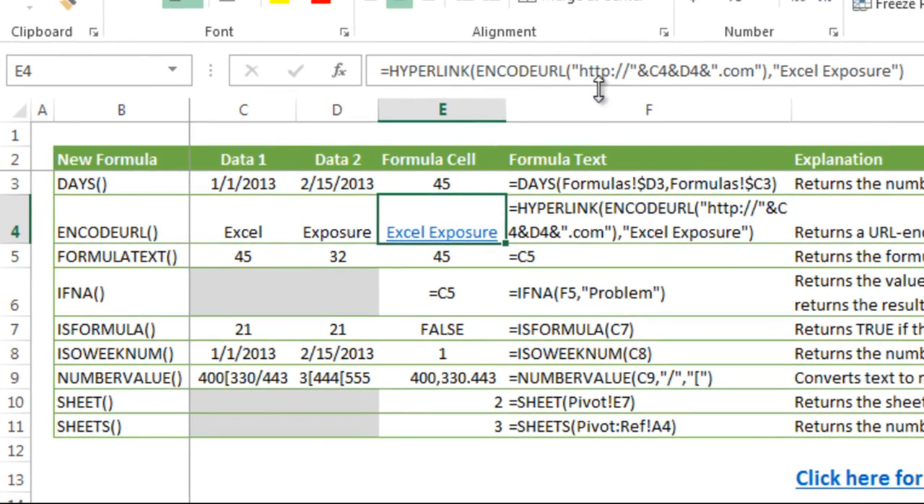
click(608, 61)
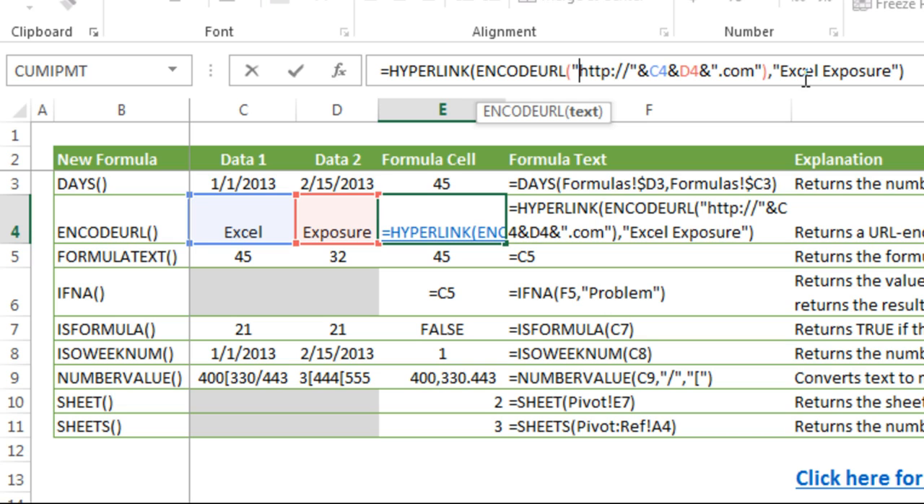
key(Return)
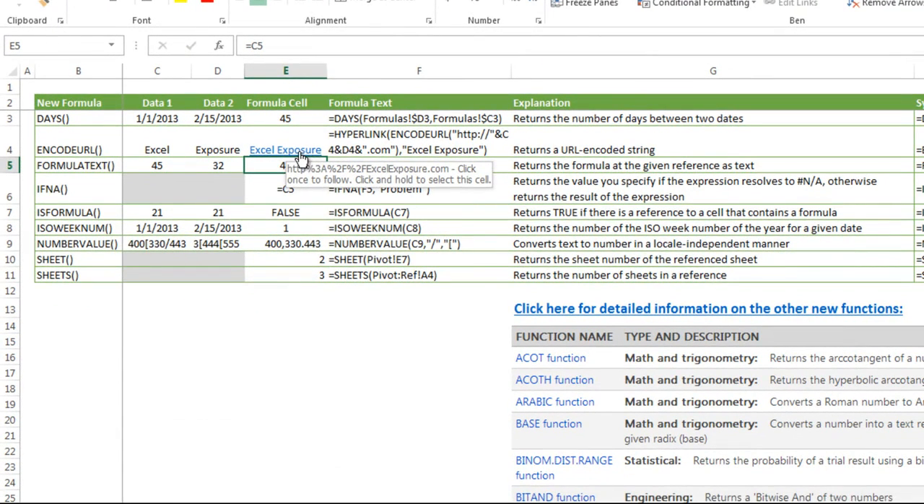
- Follow the Excel Exposure hyperlink in E4 and select the ENCODEURL row's first data cell, C4
click(303, 157)
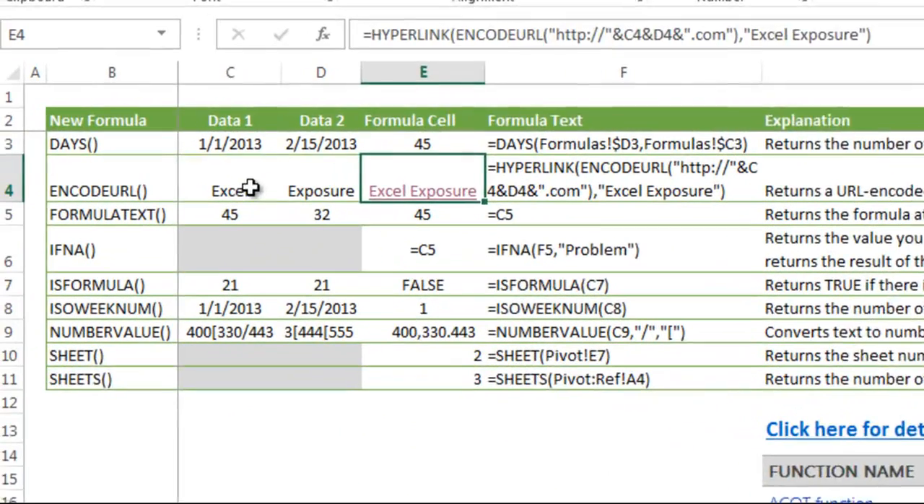
click(6, 158)
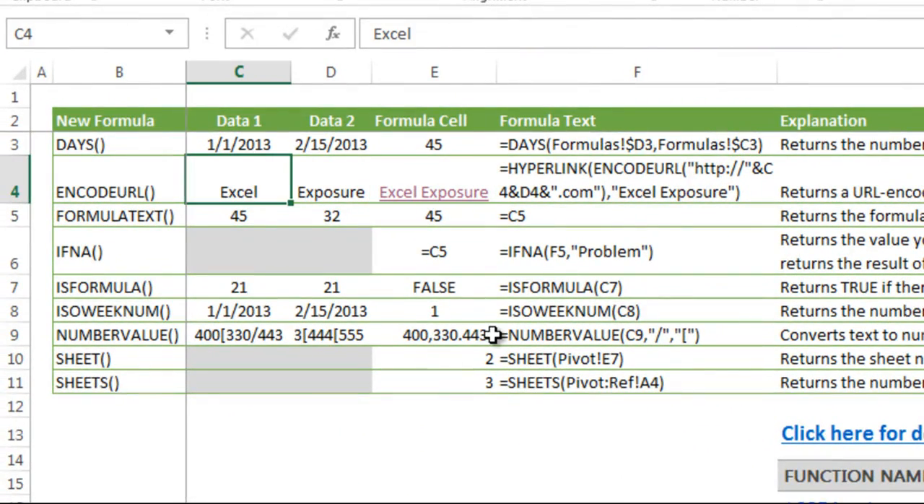
- Set the ENCODEURL row's data to goo in C4 and gle in D4, and follow the hyperlink in E4
text(goo)
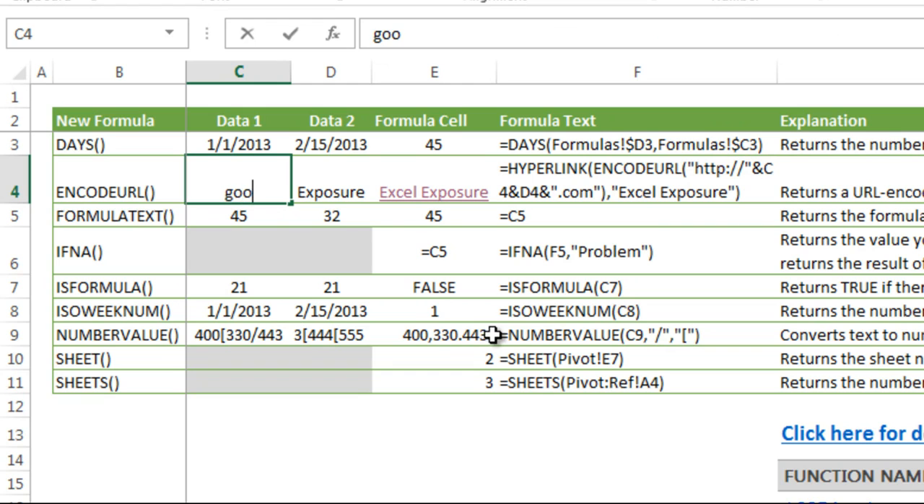
key(Tab)
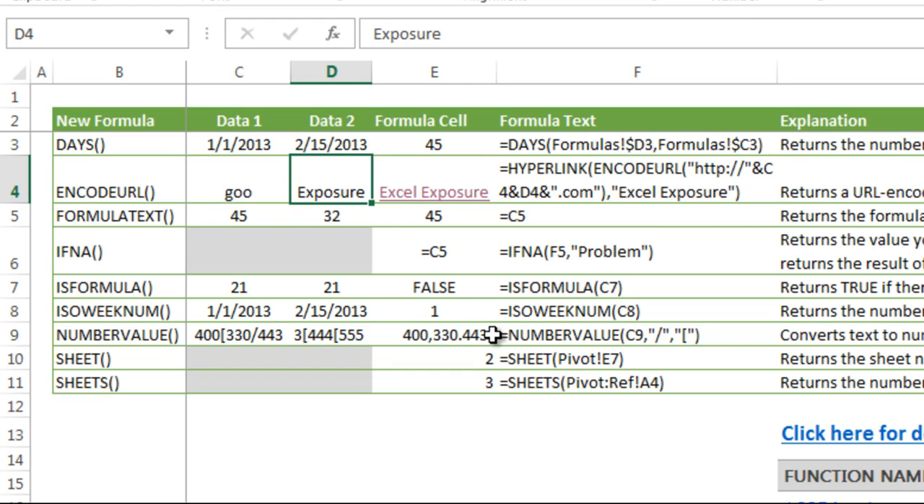
text(gle)
key(Tab)
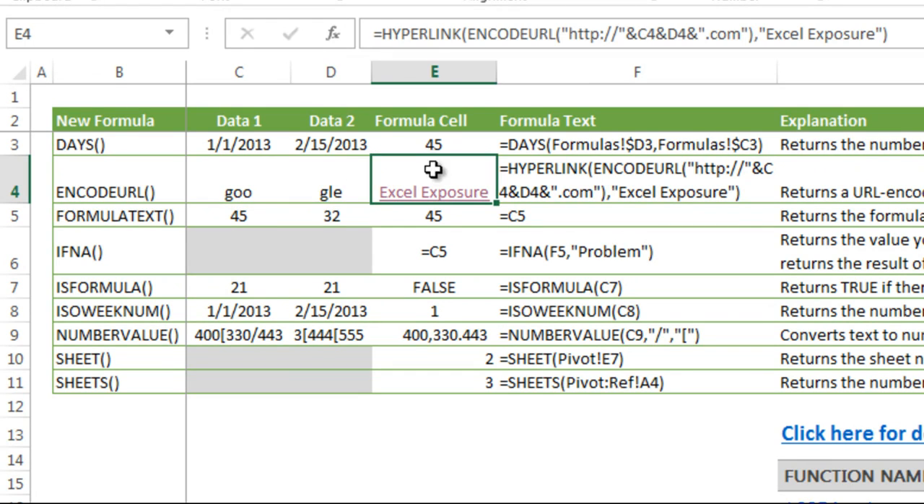
mouse_move(433, 206)
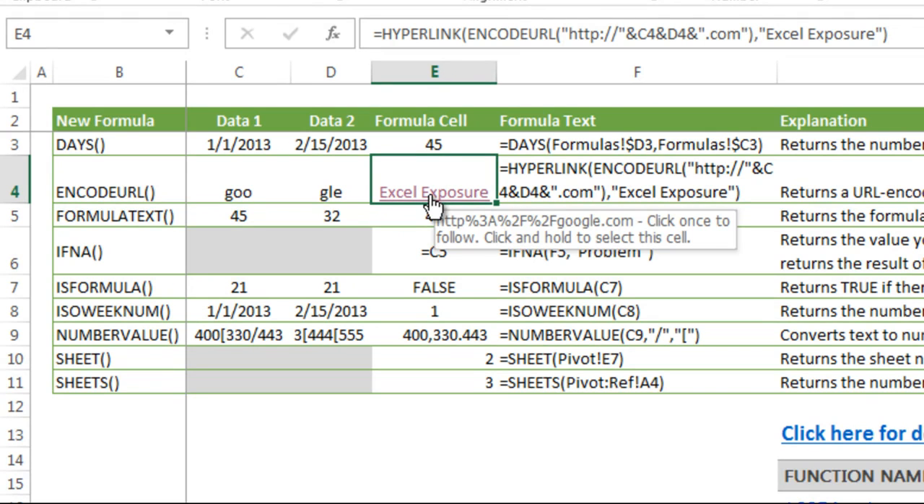
click(432, 206)
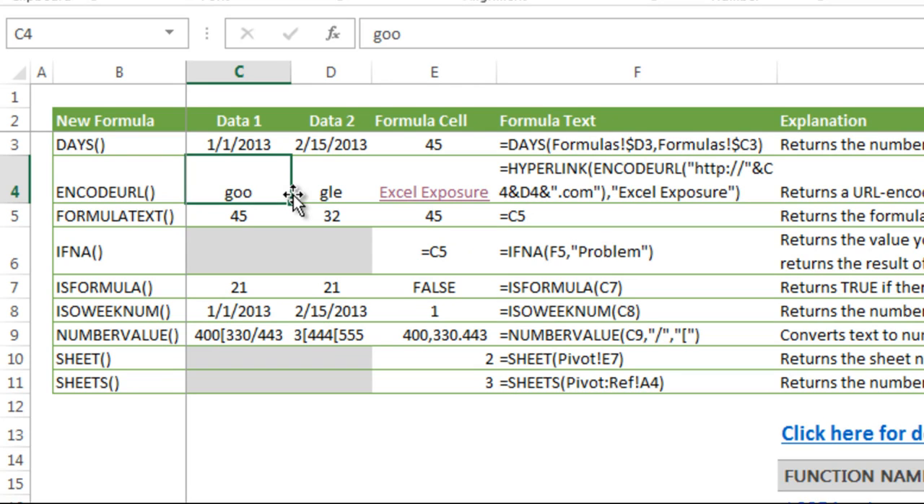
- Convert the formula in E5 to its static value 45 and check the FORMULATEXT cell F5
key(Right)
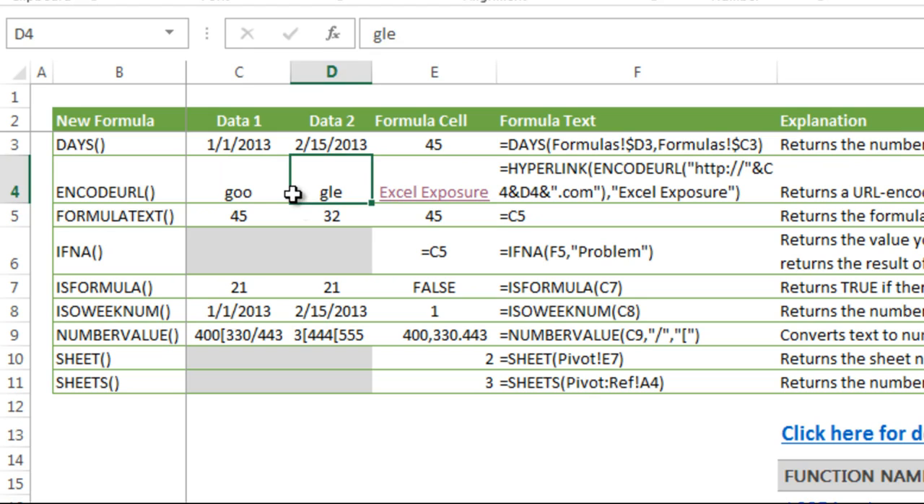
key(Right)
key(Down)
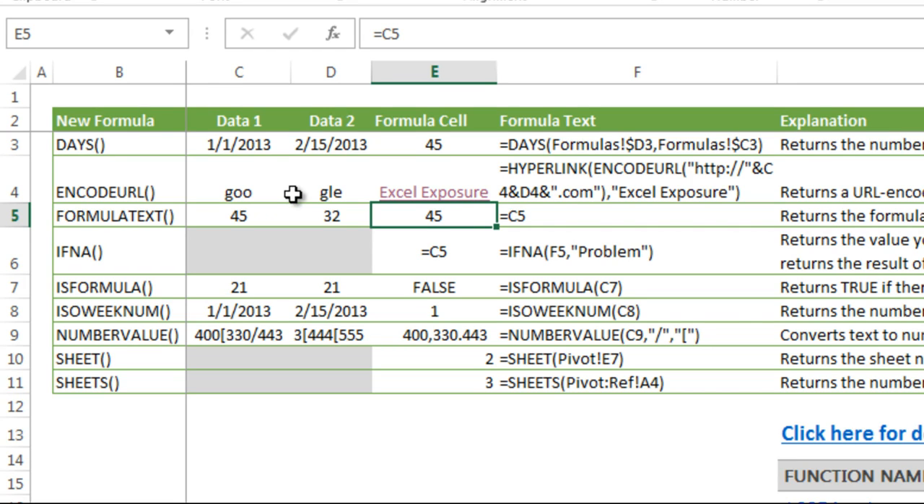
key(F2)
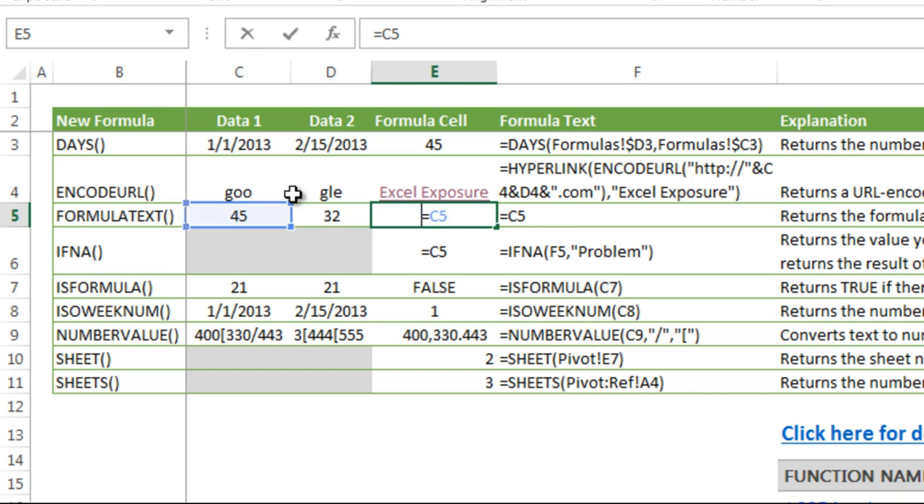
key(F9)
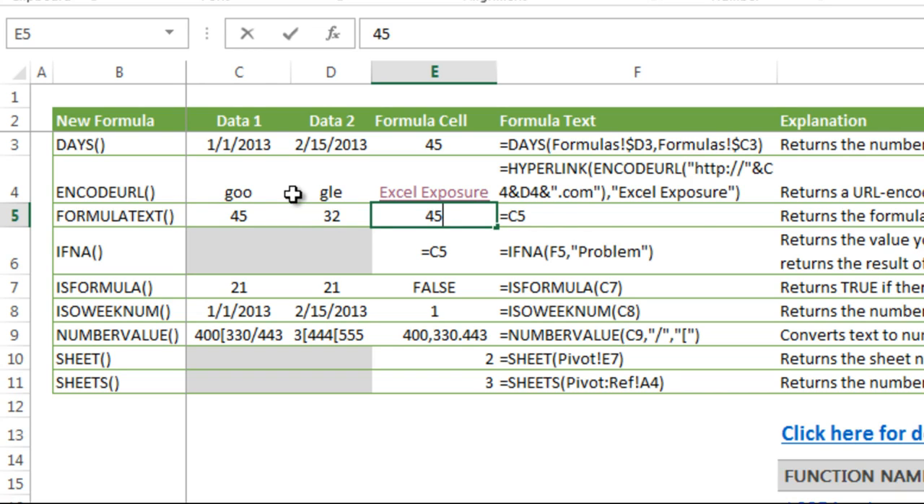
key(Return)
key(Up)
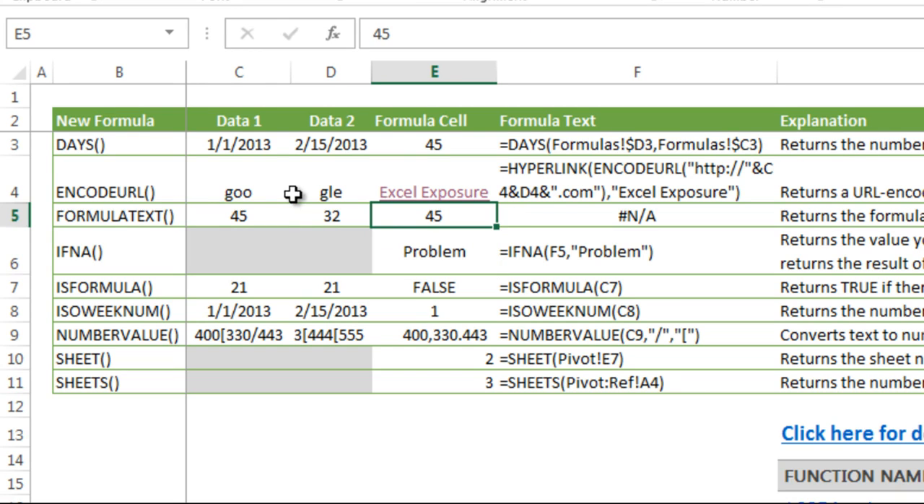
click(551, 211)
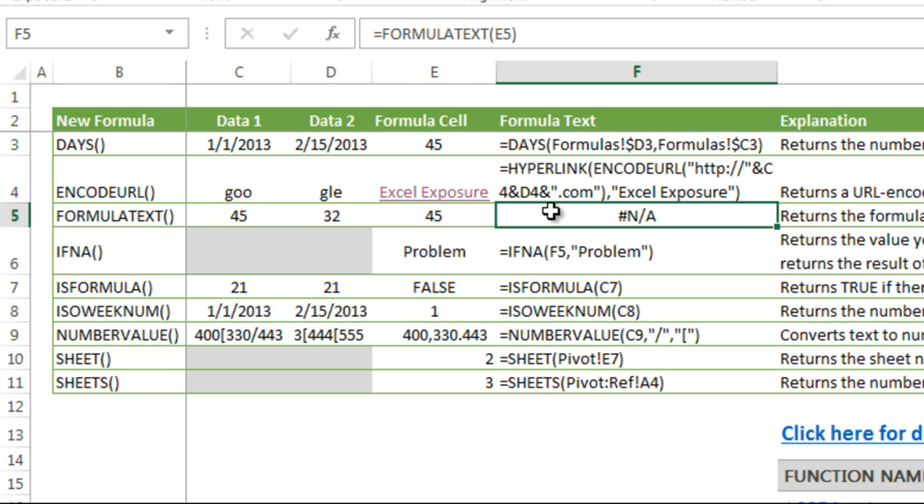
- Enter the formula =C5 in E5 again and check the FORMULATEXT cell F5
click(423, 217)
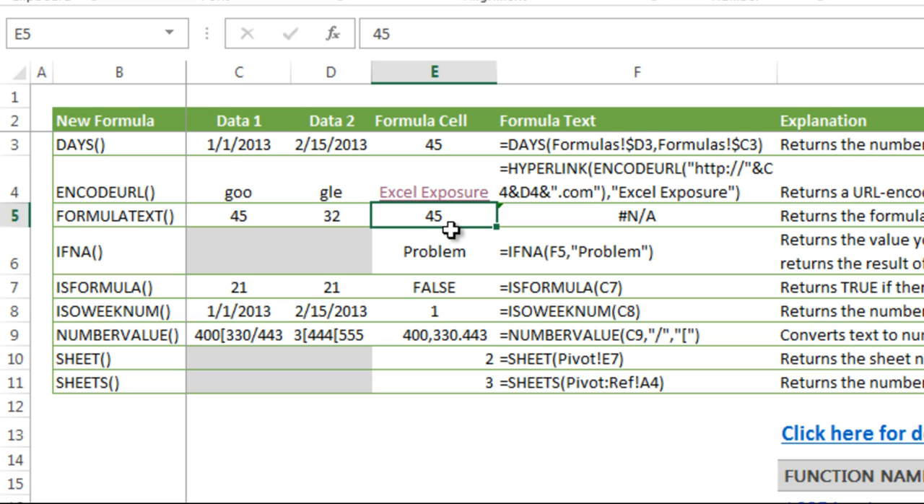
text(=)
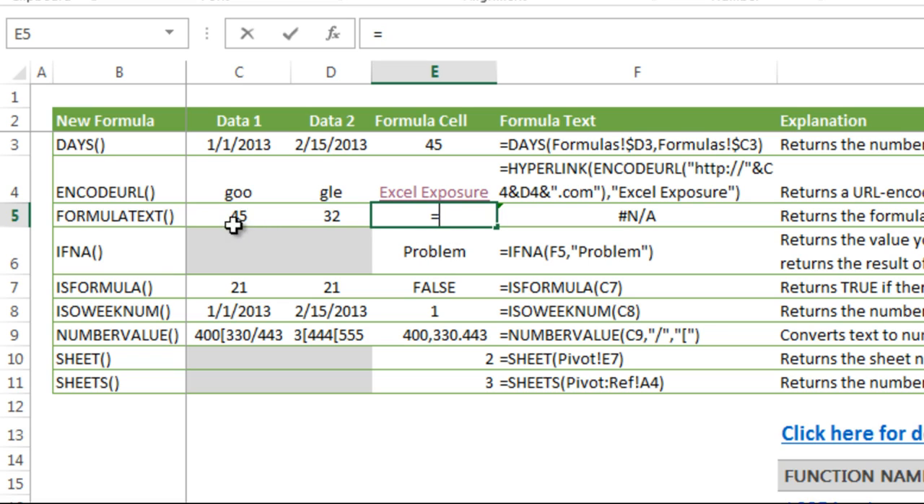
key(Left)
key(Left)
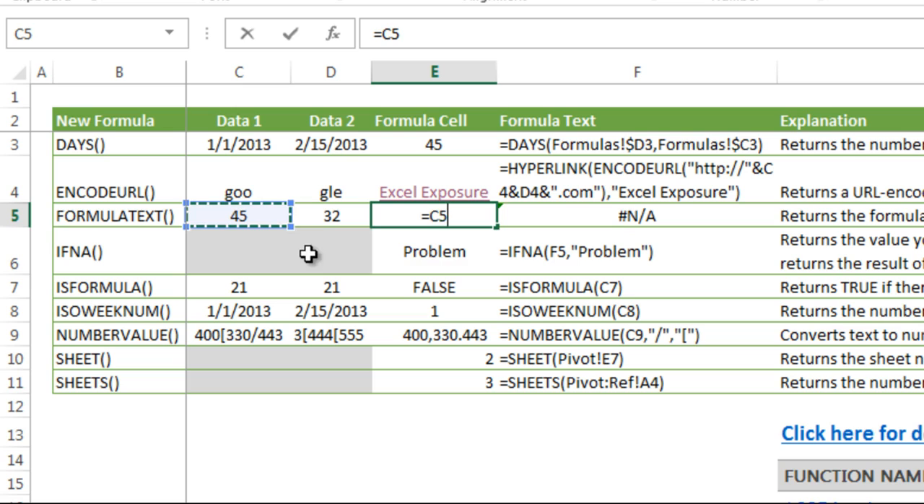
key(Return)
click(540, 217)
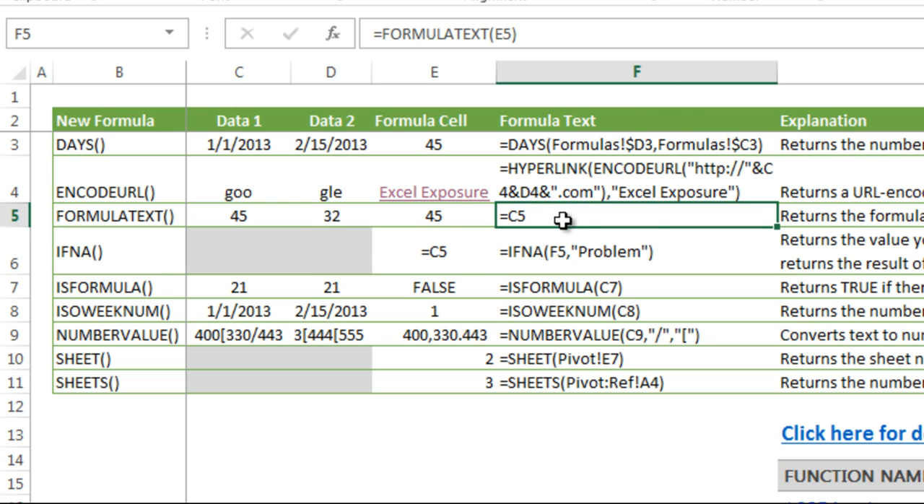
- Review the IFNA formula in E6 without changing it, and convert the formula in E5 to its static value 45
click(457, 250)
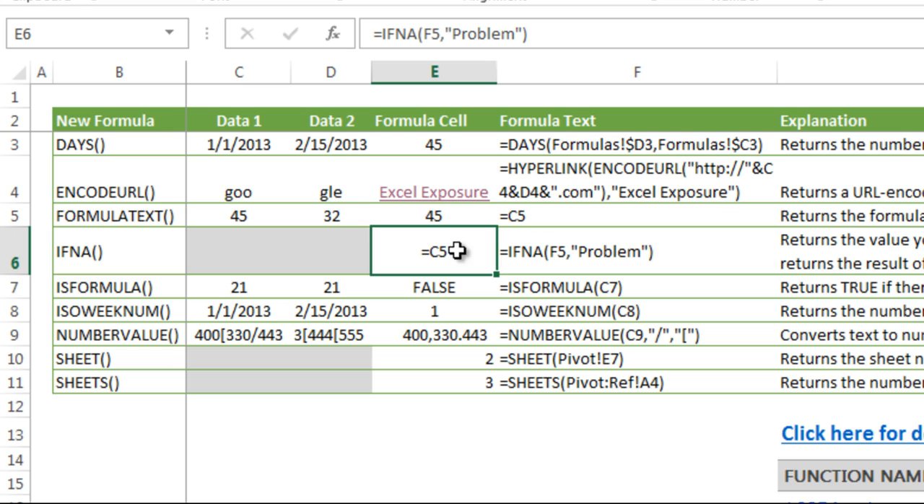
click(435, 35)
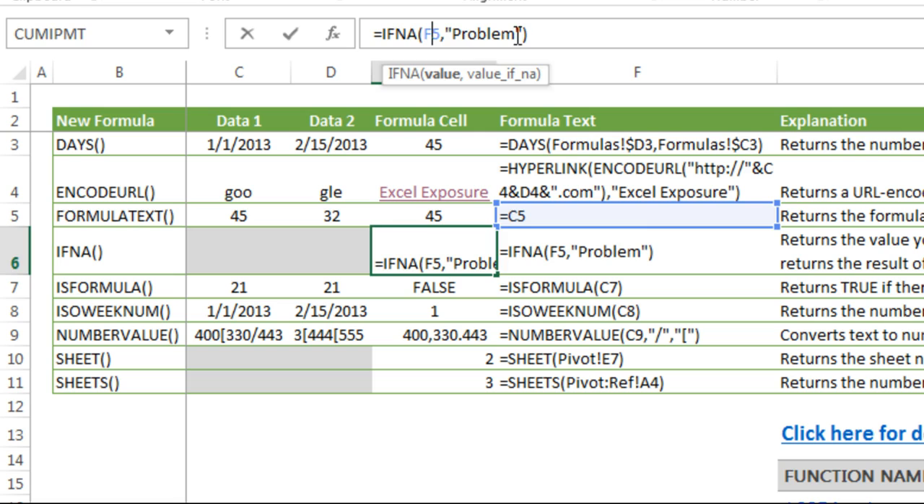
key(Return)
key(Up)
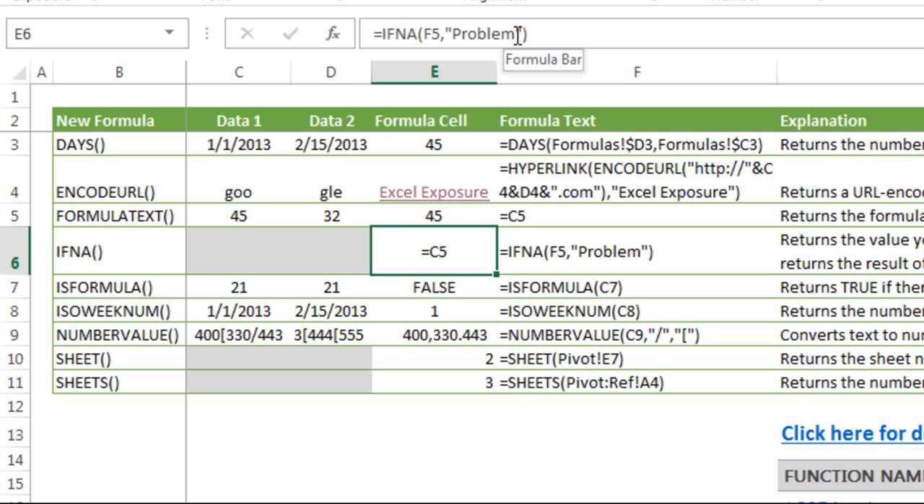
click(481, 221)
double_click(481, 222)
key(F9)
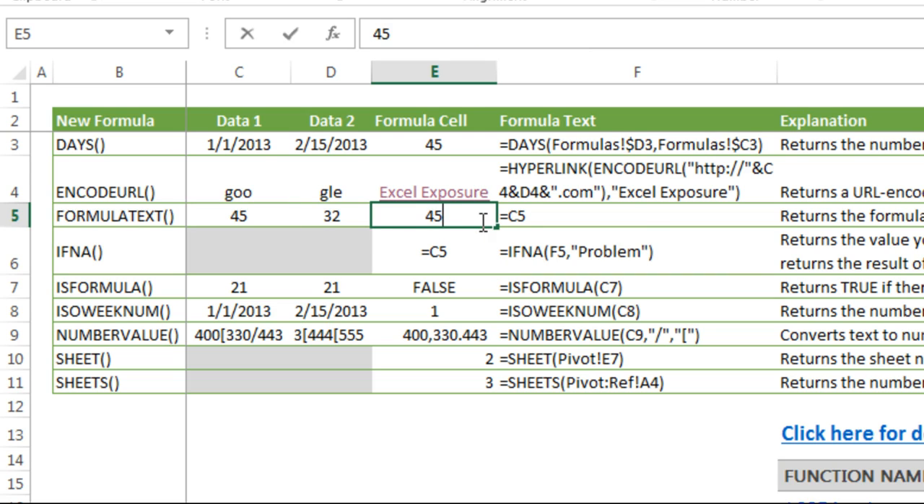
key(Return)
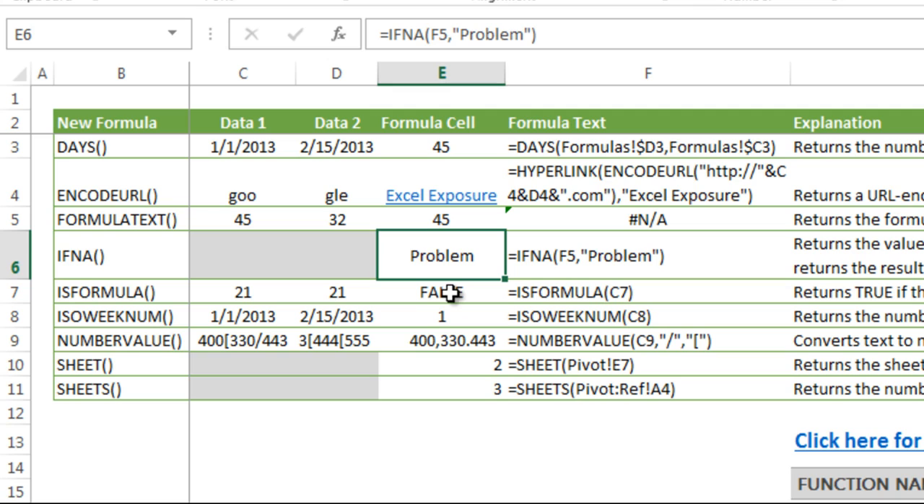
- Compare the contents of C7 and D7, and point the ISFORMULA formula in E7 to D7
click(448, 292)
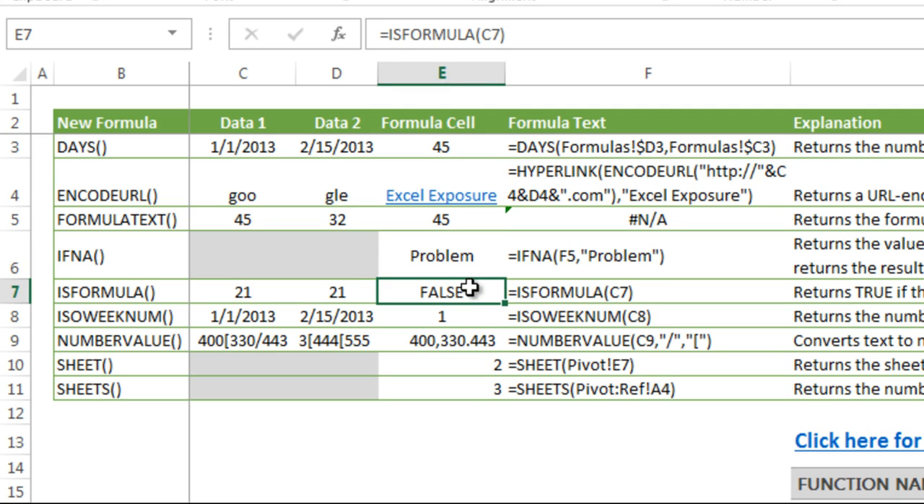
click(258, 291)
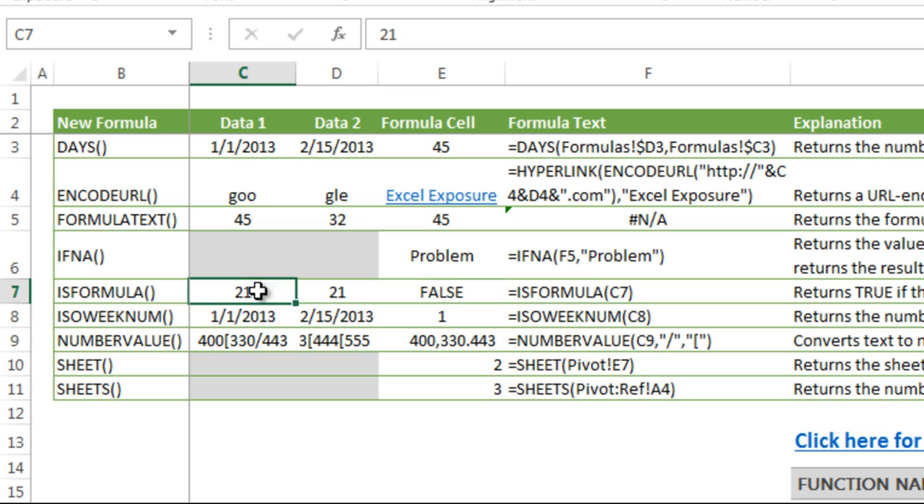
click(349, 290)
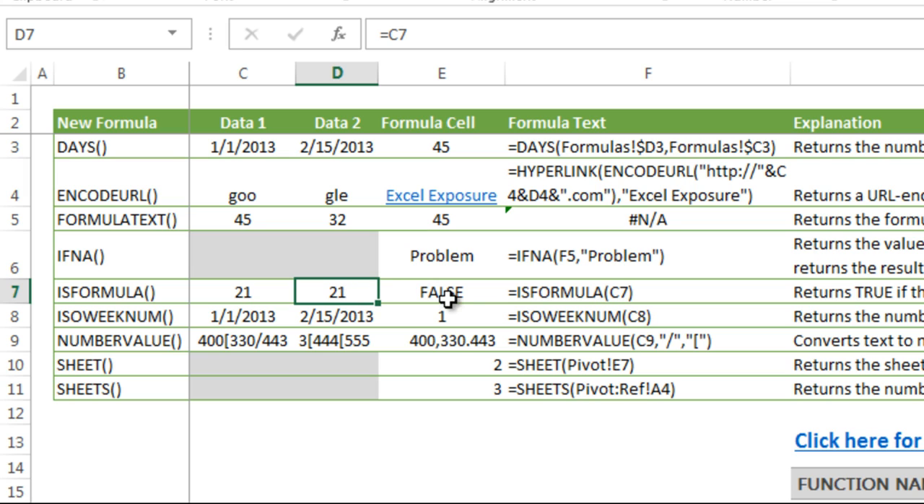
click(448, 298)
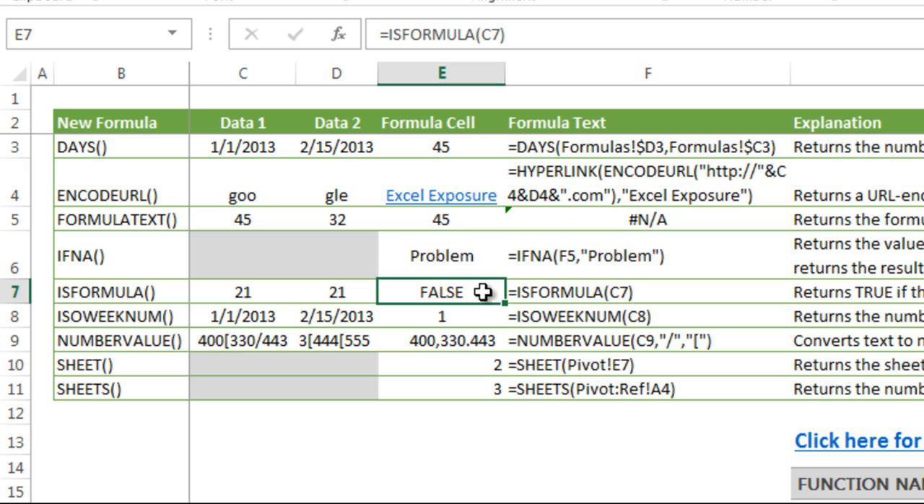
double_click(483, 292)
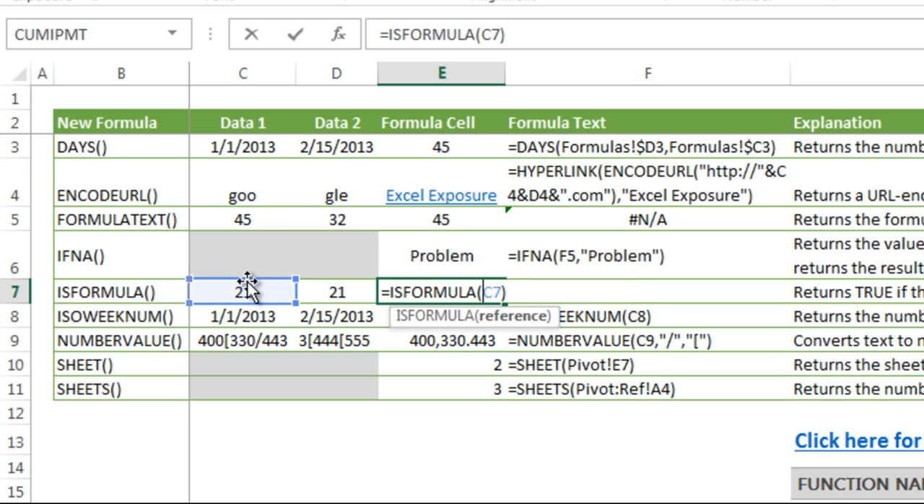
drag(248, 280, 324, 291)
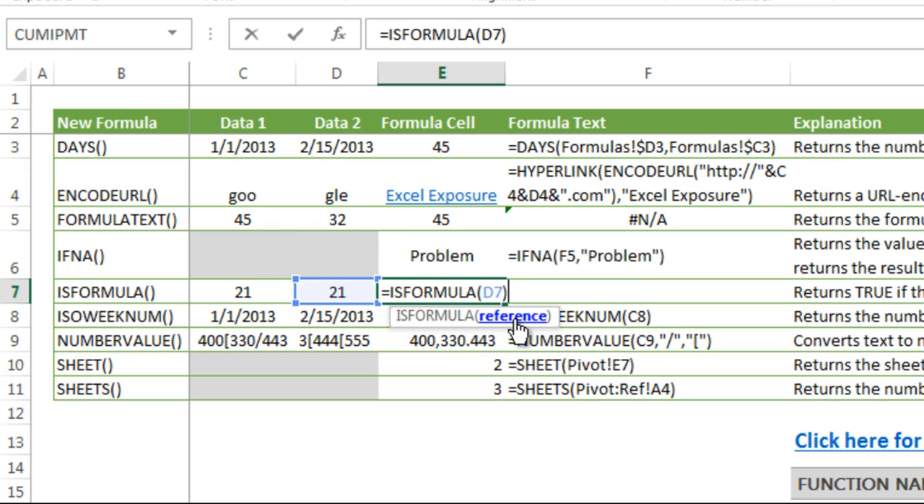
key(Return)
click(470, 291)
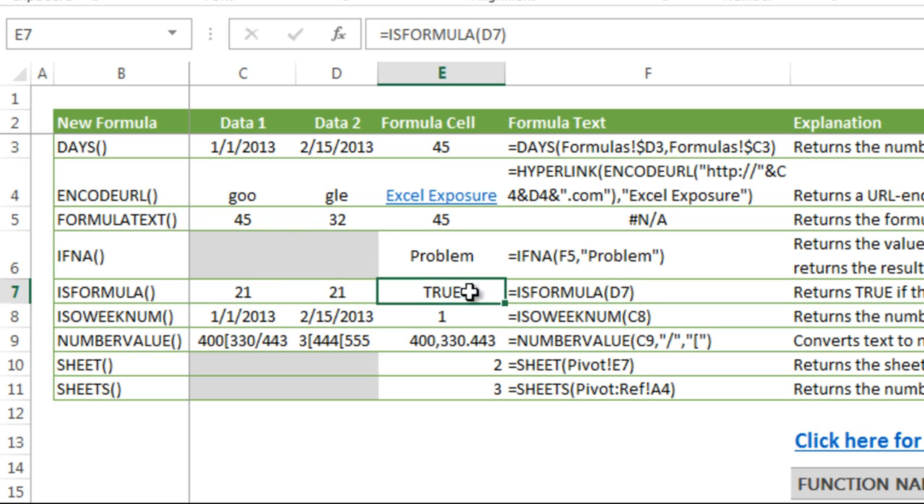
click(338, 294)
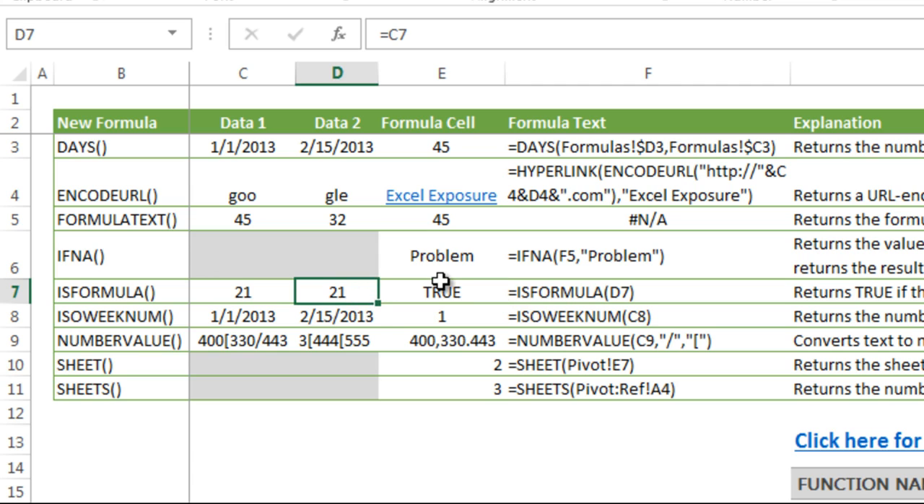
- Change the ISOWEEKNUM formula in E8 to reference the date in D8
click(482, 311)
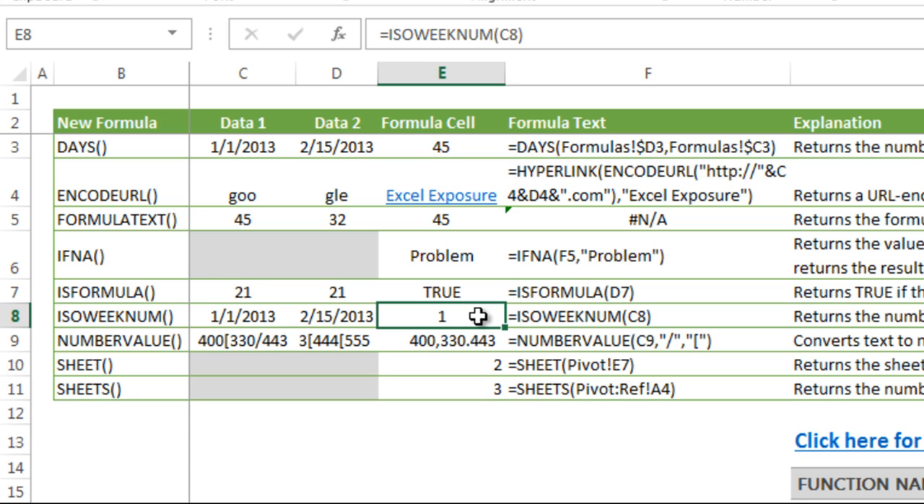
double_click(477, 315)
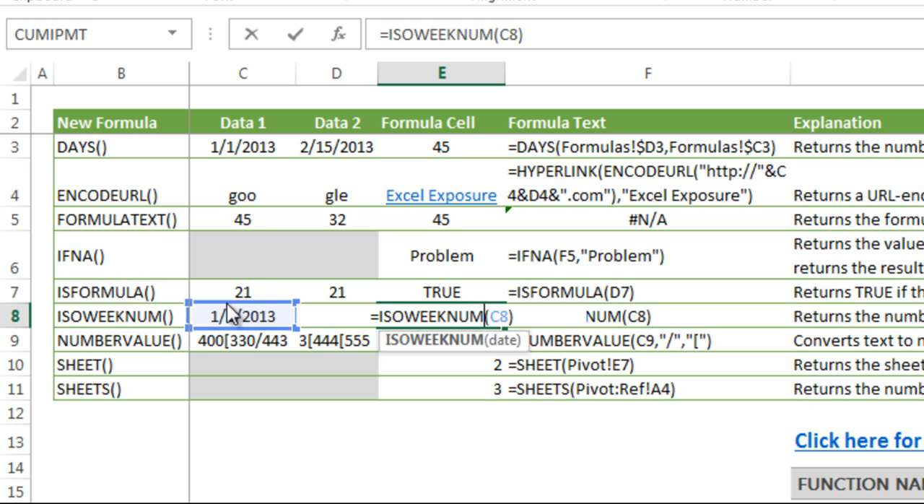
click(337, 316)
key(Return)
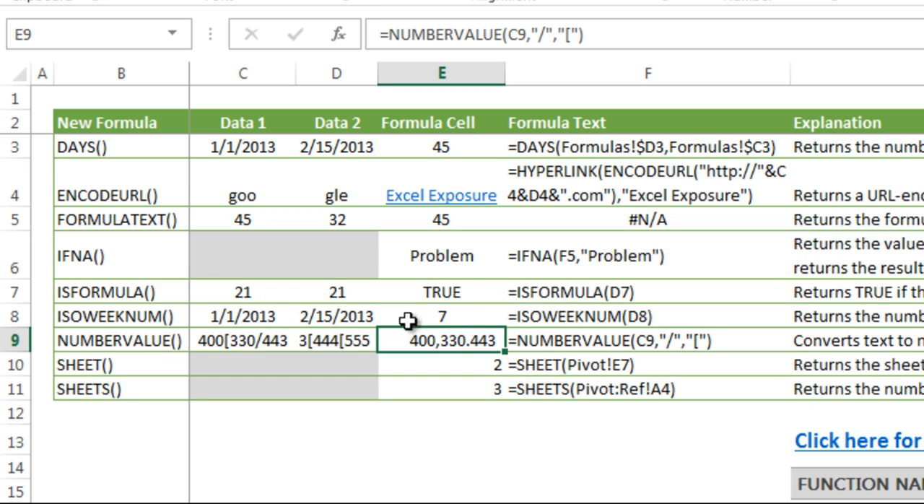
click(498, 316)
- Examine the text, decimal separator and group separator arguments of the NUMBERVALUE formula in E9, leaving it unmodified
click(459, 342)
click(532, 35)
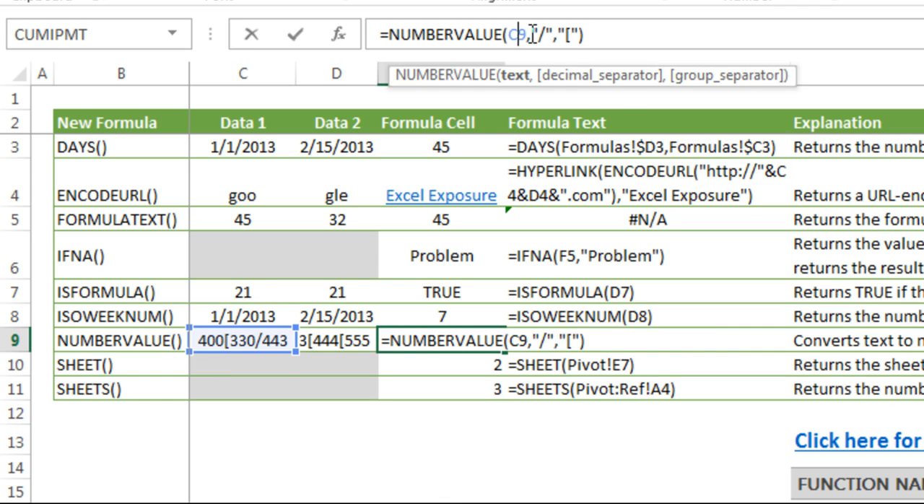
click(545, 36)
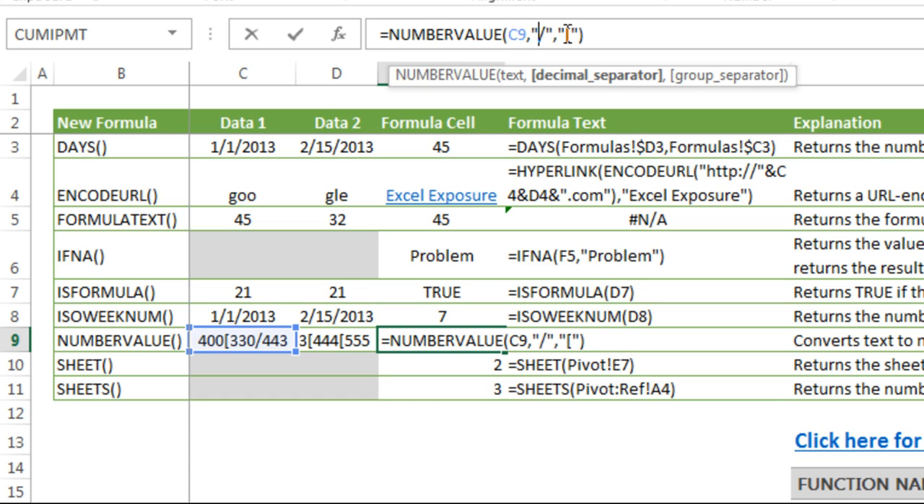
click(568, 34)
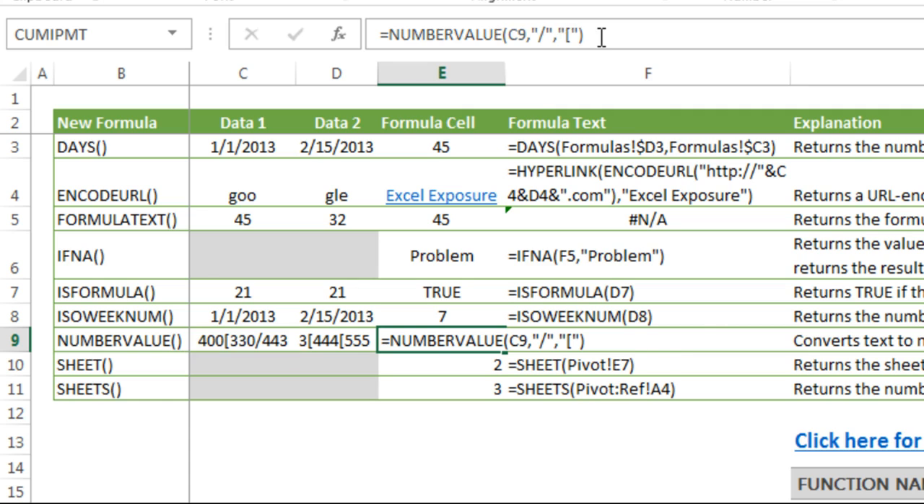
key(Return)
key(Up)
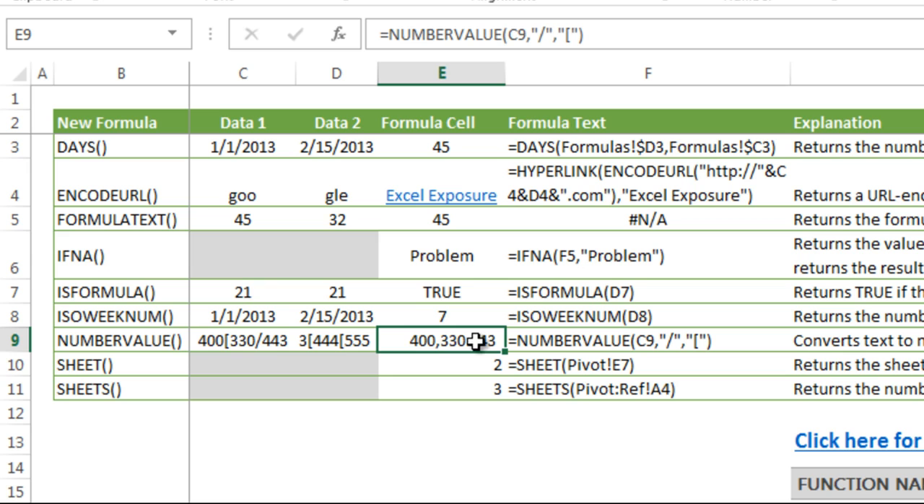
- Point the NUMBERVALUE formula in E9 to the text in D9 and show the result with no decimal places
double_click(426, 347)
drag(286, 330, 317, 334)
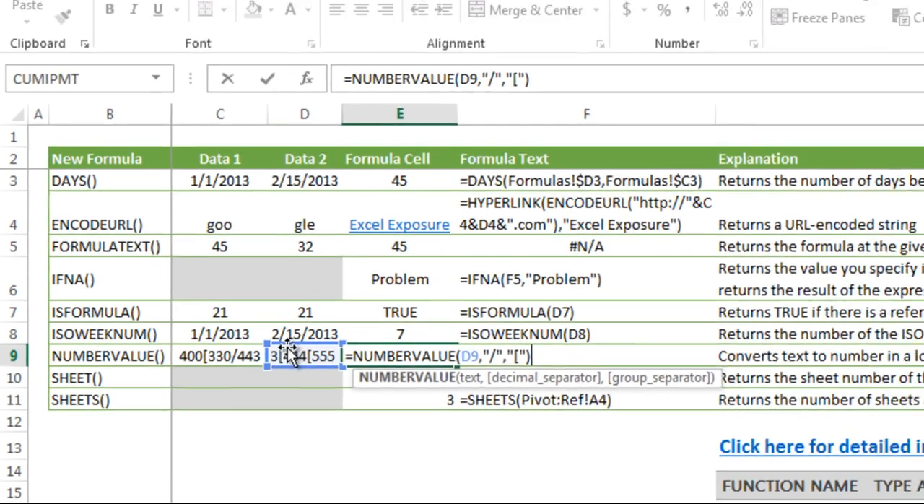
key(ctrl+Return)
triple_click(744, 11)
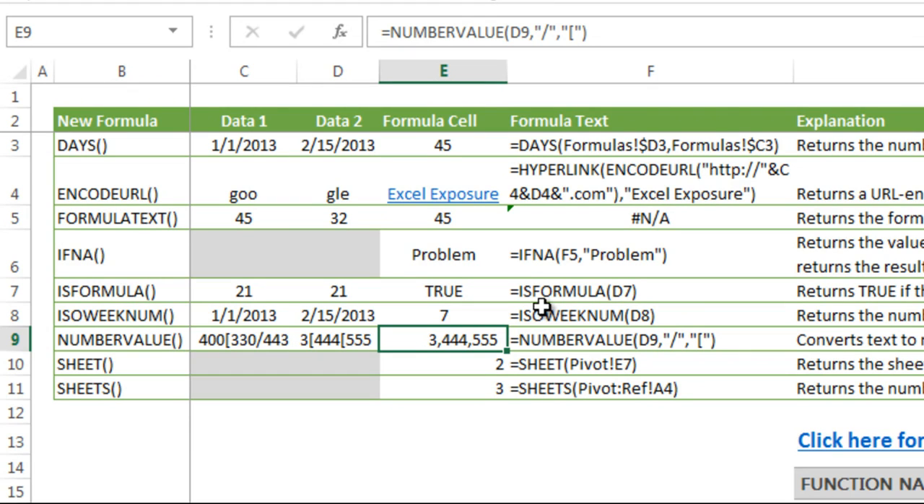
- Compare the SHEET formula in E10 with the SHEETS formula in E11, leaving both unmodified
key(Down)
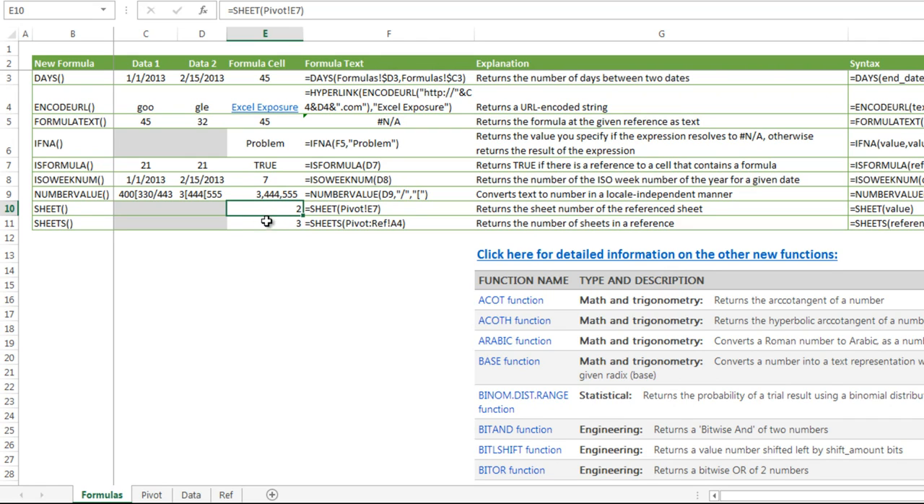
click(267, 222)
click(273, 209)
click(273, 223)
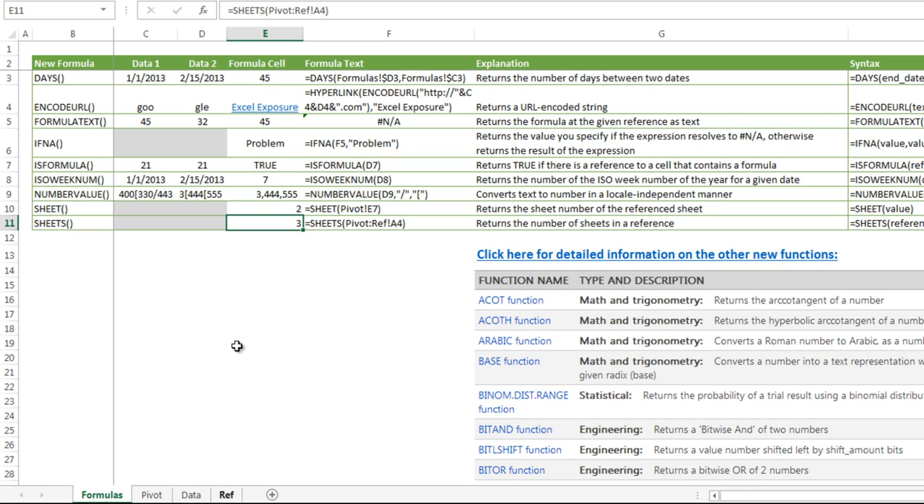
- Move the Pivot sheet between Data and Ref, check the SHEET and SHEETS results on Formulas, and restore the original sheet order
click(153, 494)
drag(190, 495, 213, 495)
click(104, 496)
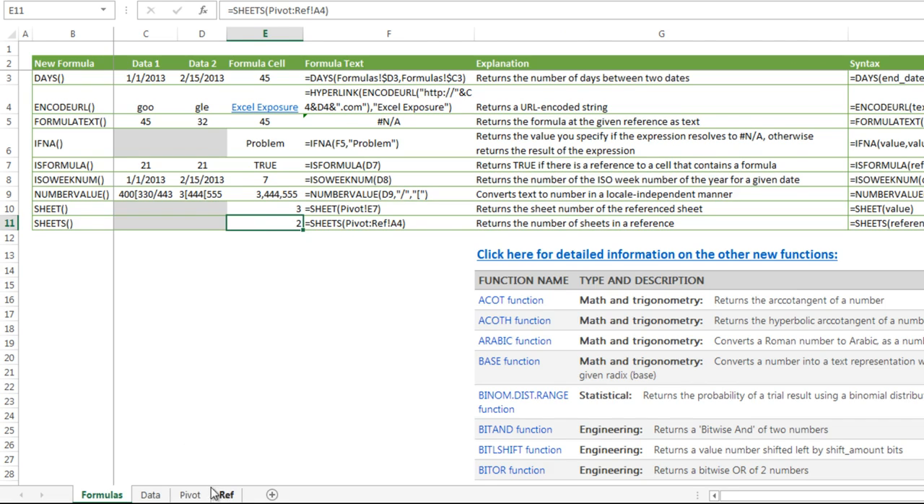
drag(191, 495, 127, 495)
click(101, 495)
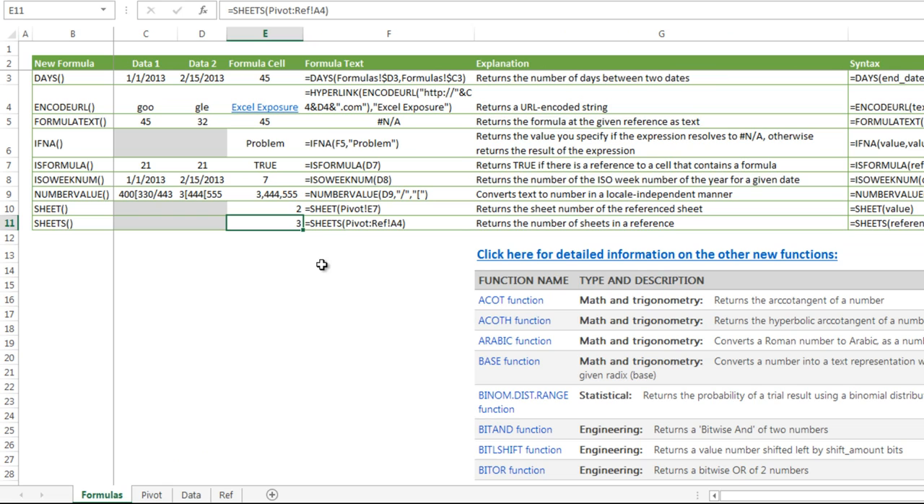